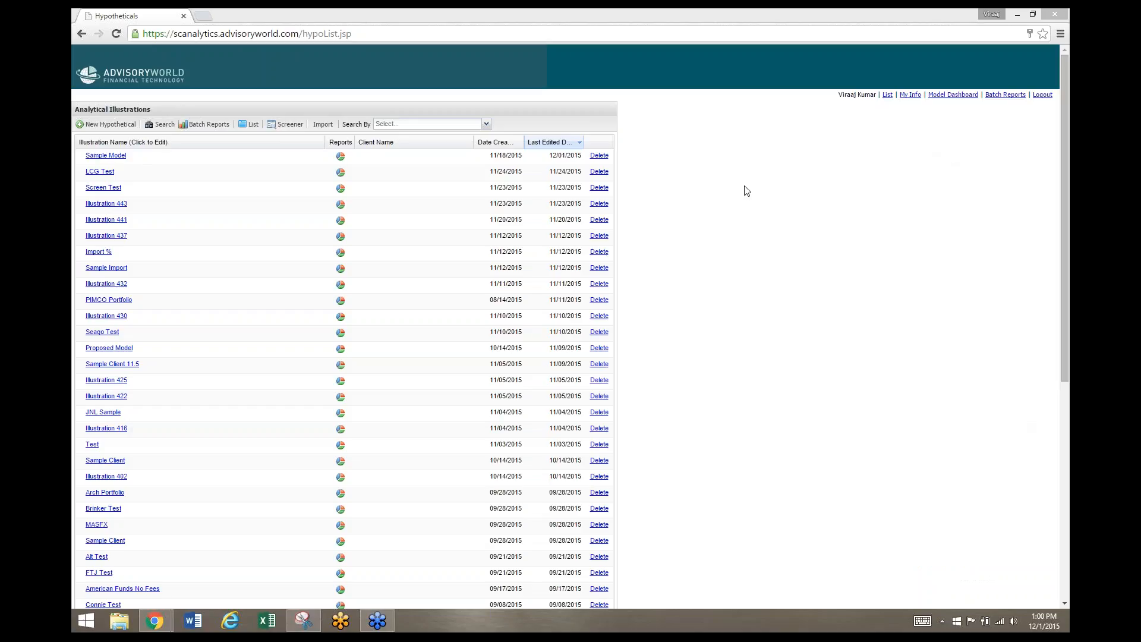
- Open the Sample Model illustration and bring up the Detailed Analytics report parameters
click(106, 155)
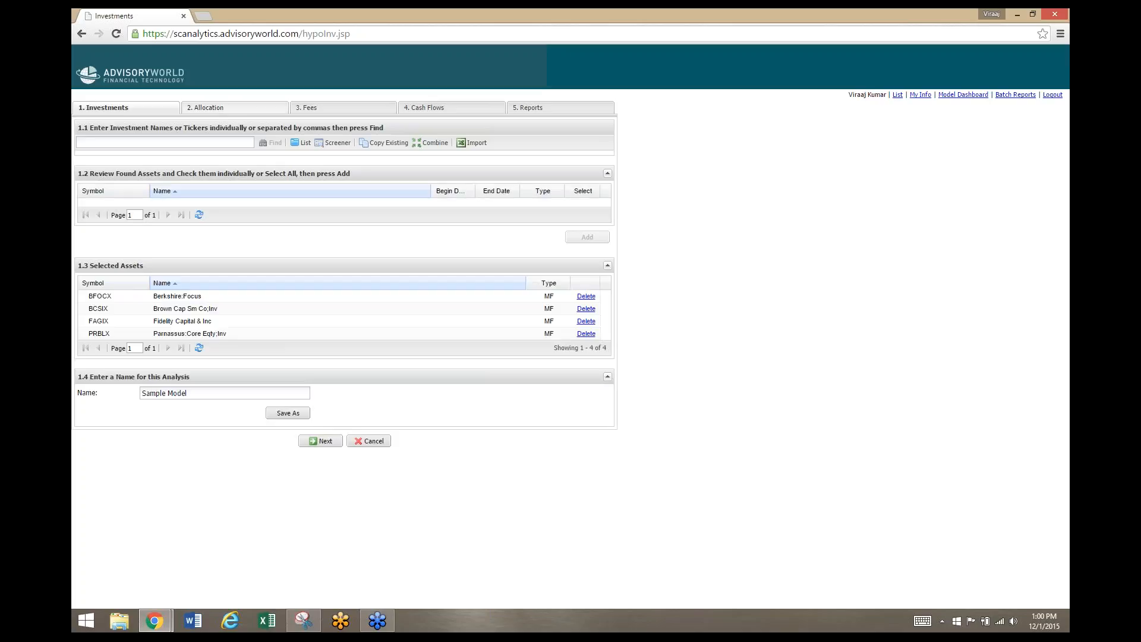
click(225, 108)
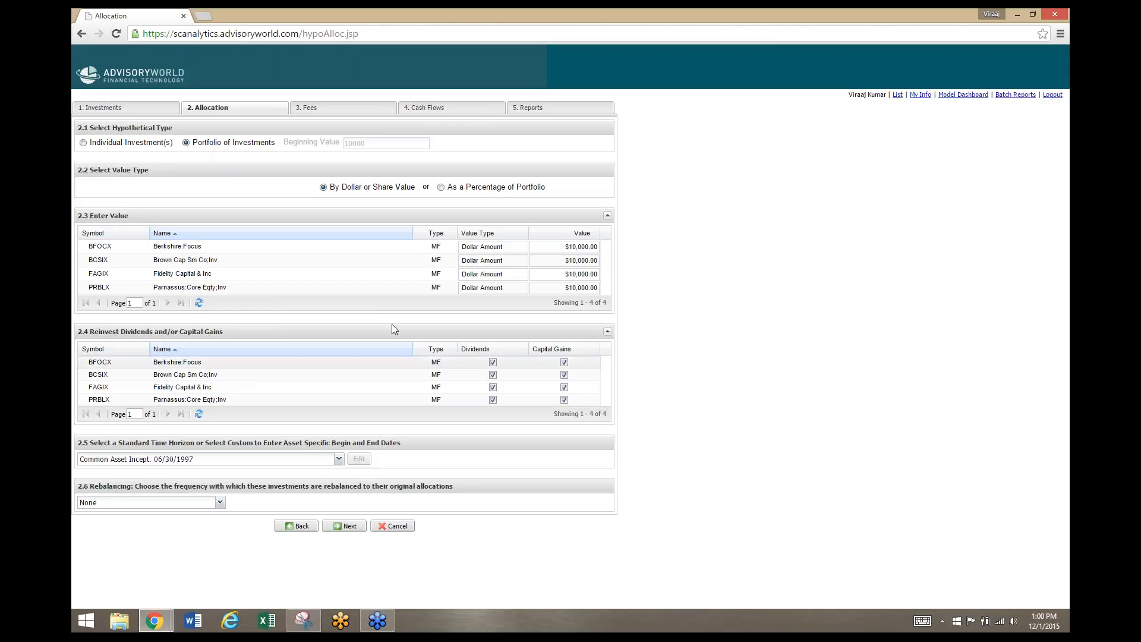
click(539, 110)
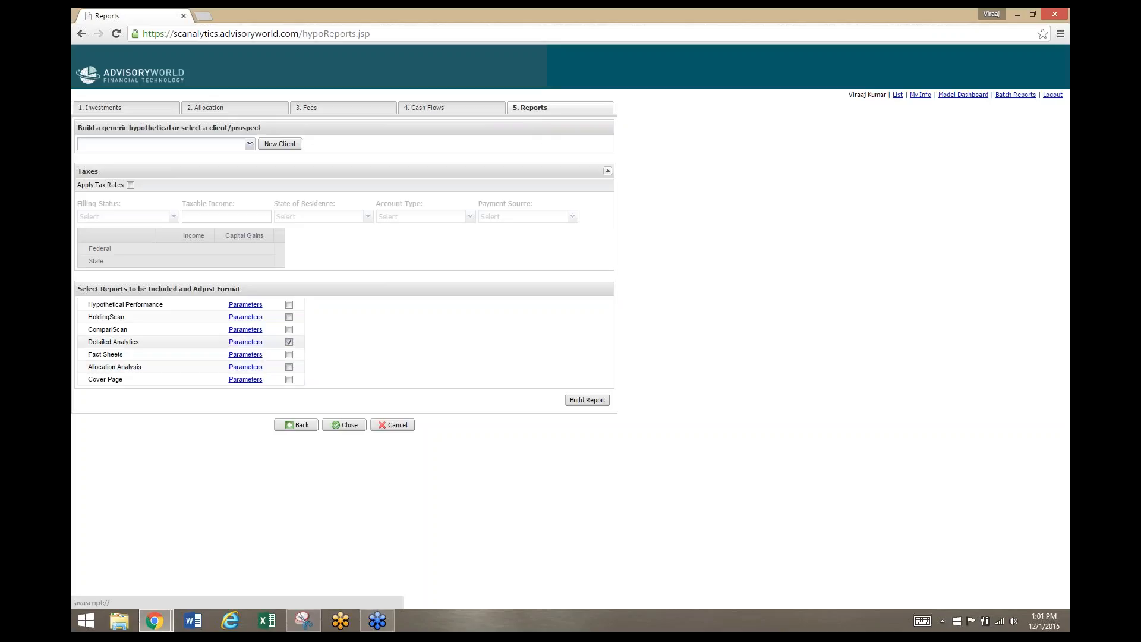
click(252, 344)
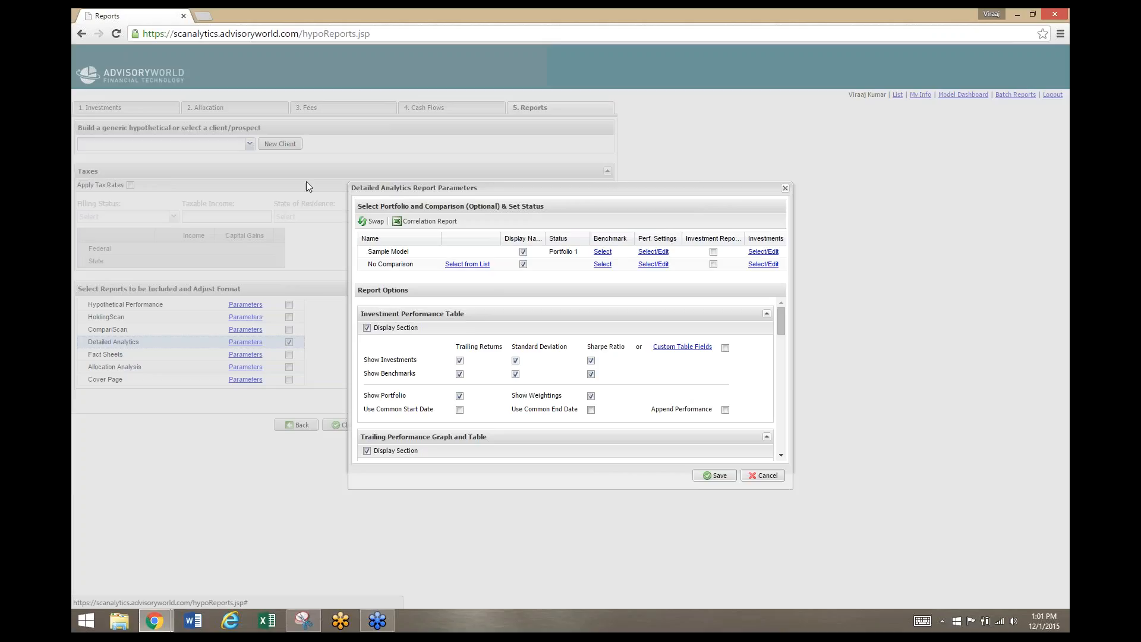
- Build an Excel Correlation Report for the portfolio and save it as report (23) in Downloads
click(424, 223)
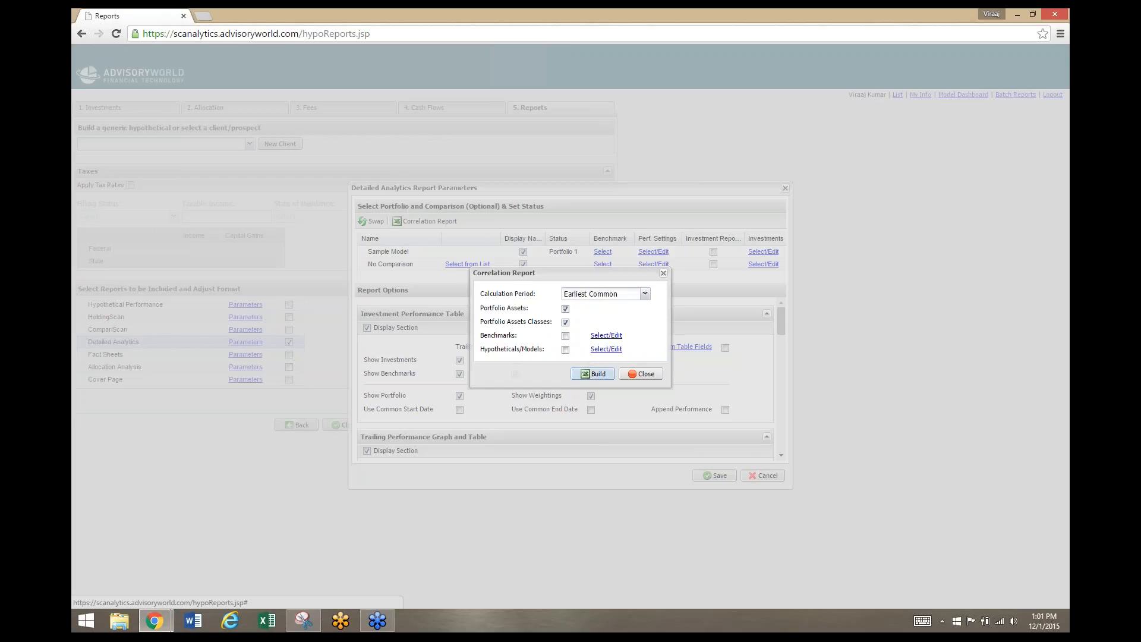
click(592, 374)
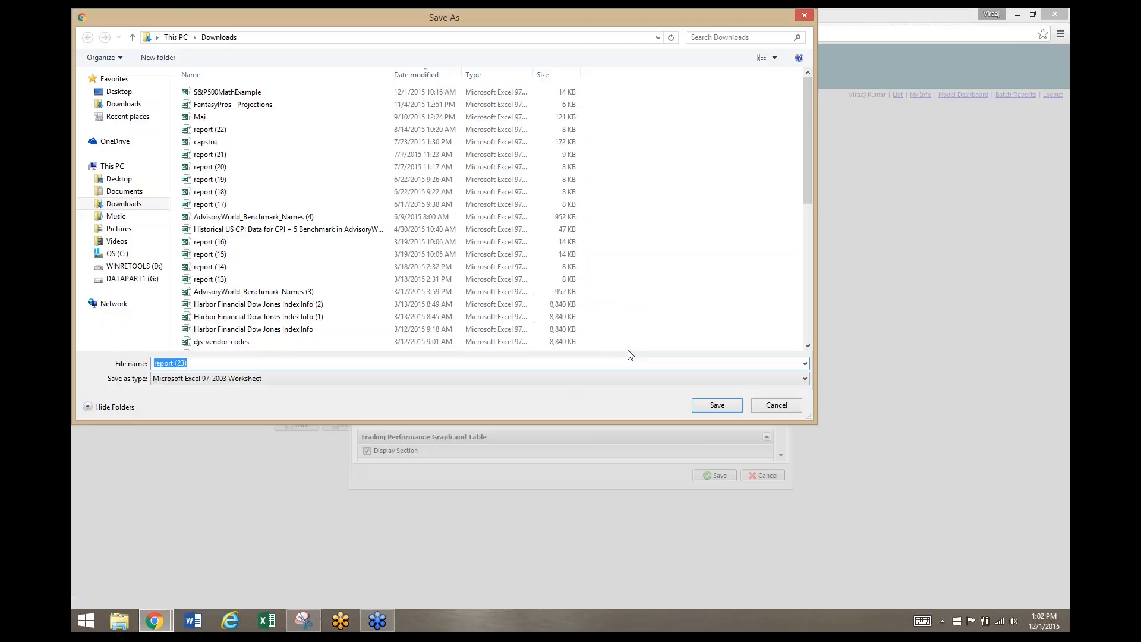
click(724, 409)
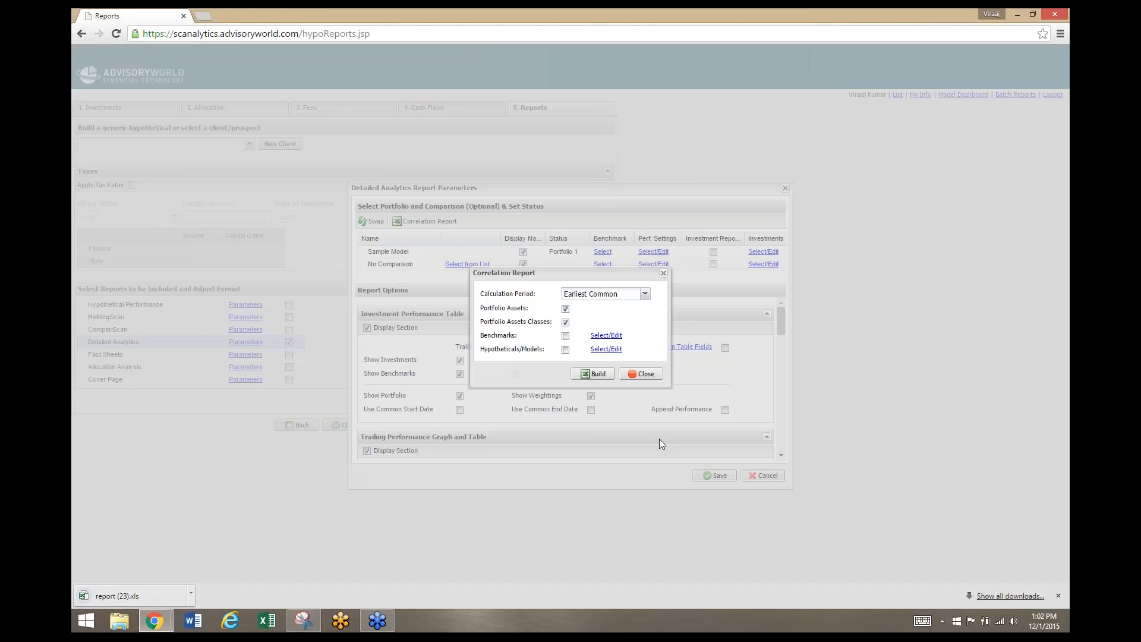
- View the downloaded correlation matrix in Excel with editing enabled, and close it along with the Correlation Report dialog
click(160, 595)
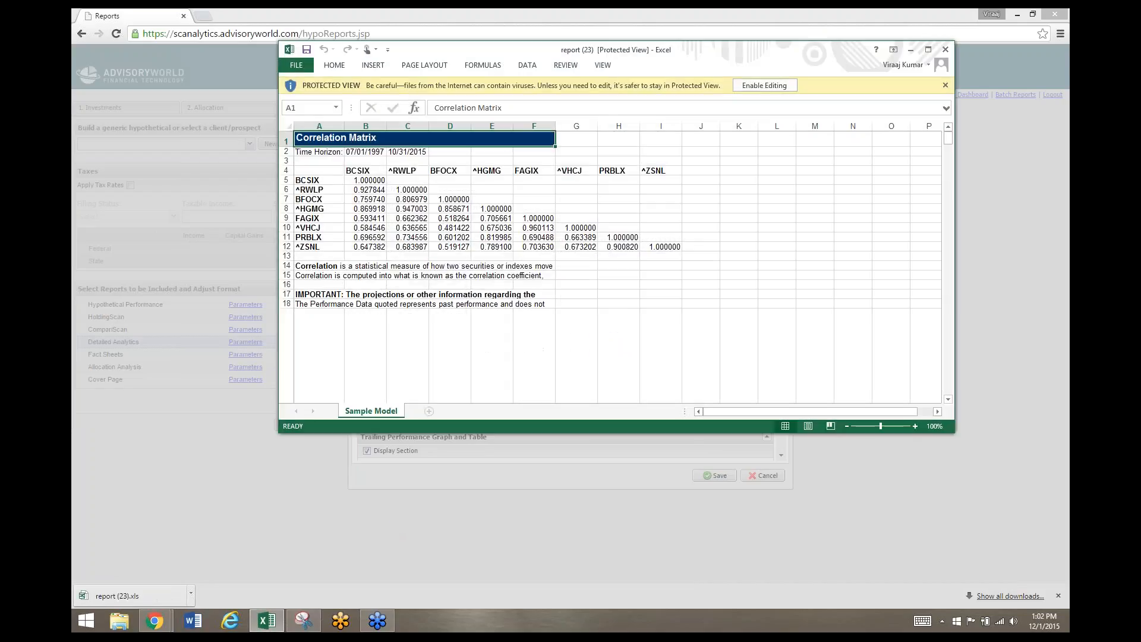
click(765, 85)
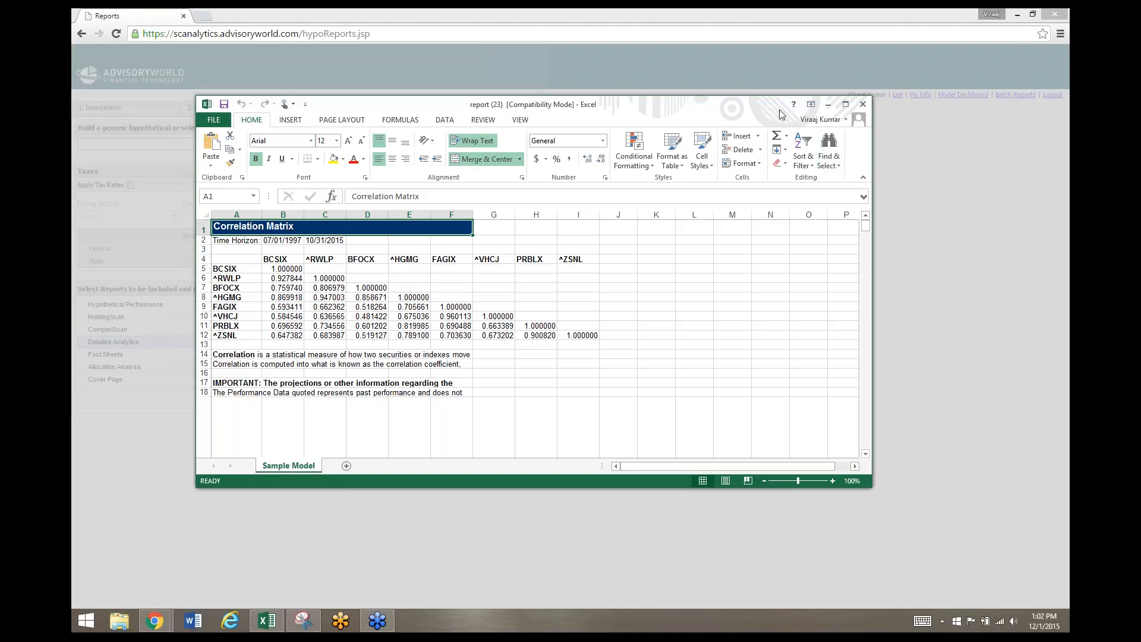
click(863, 104)
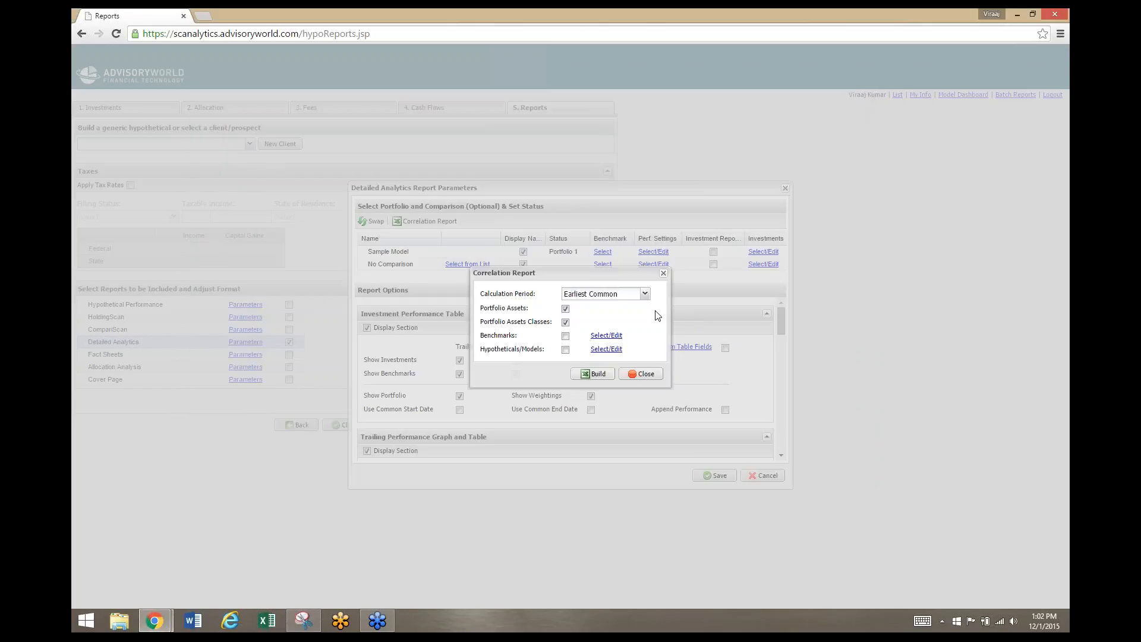
click(644, 373)
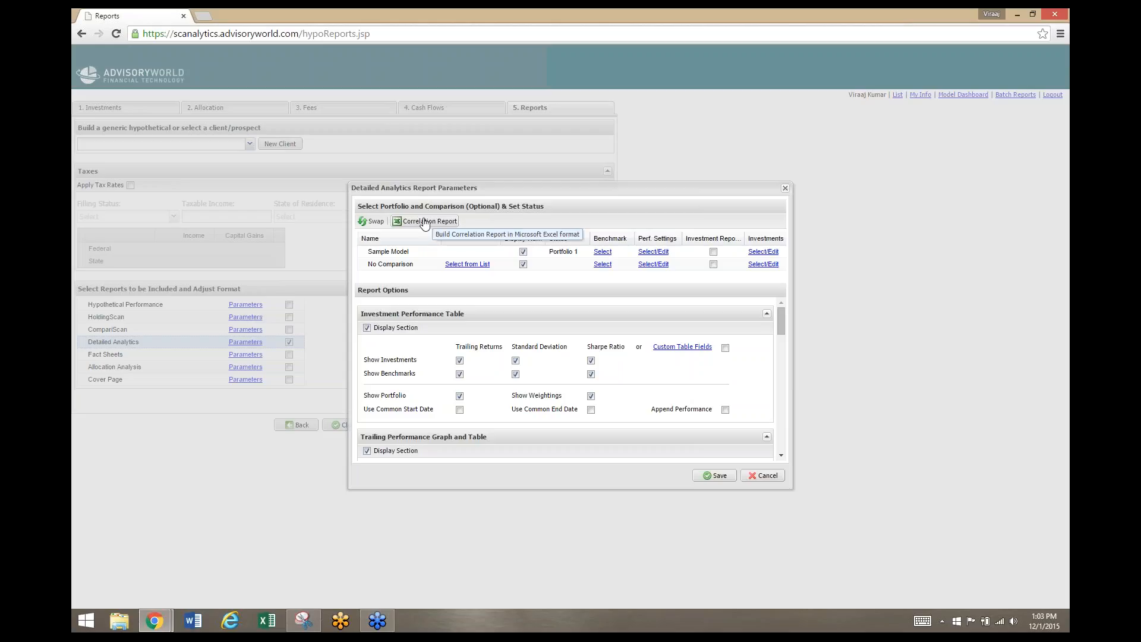
- Turn off the name display for the No Comparison row and dismiss the mail notification
click(523, 264)
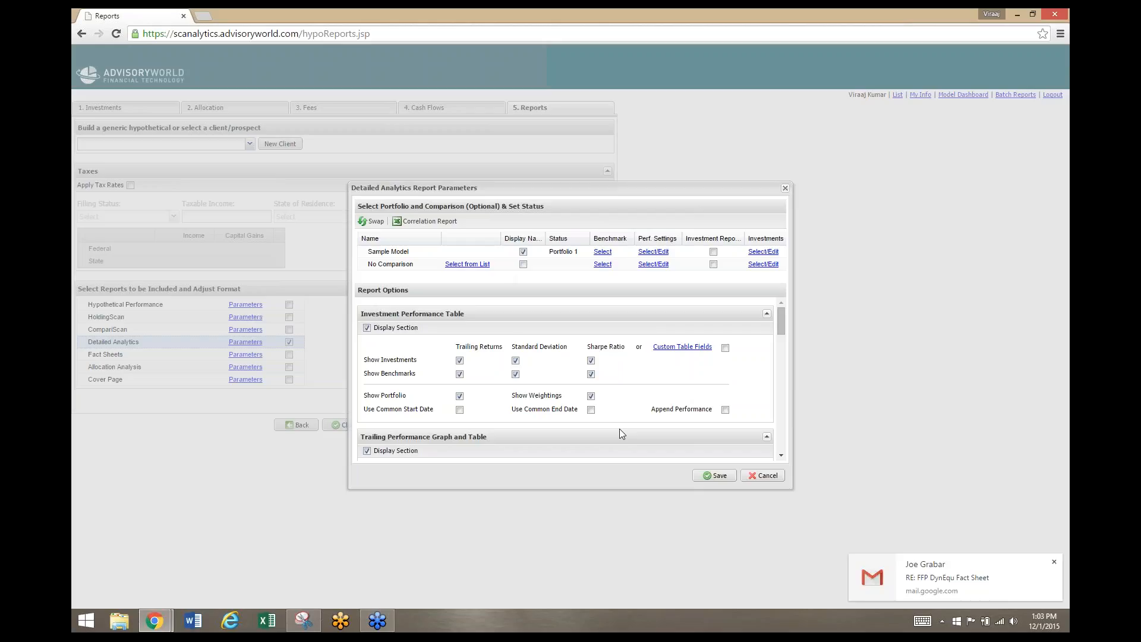
click(1054, 563)
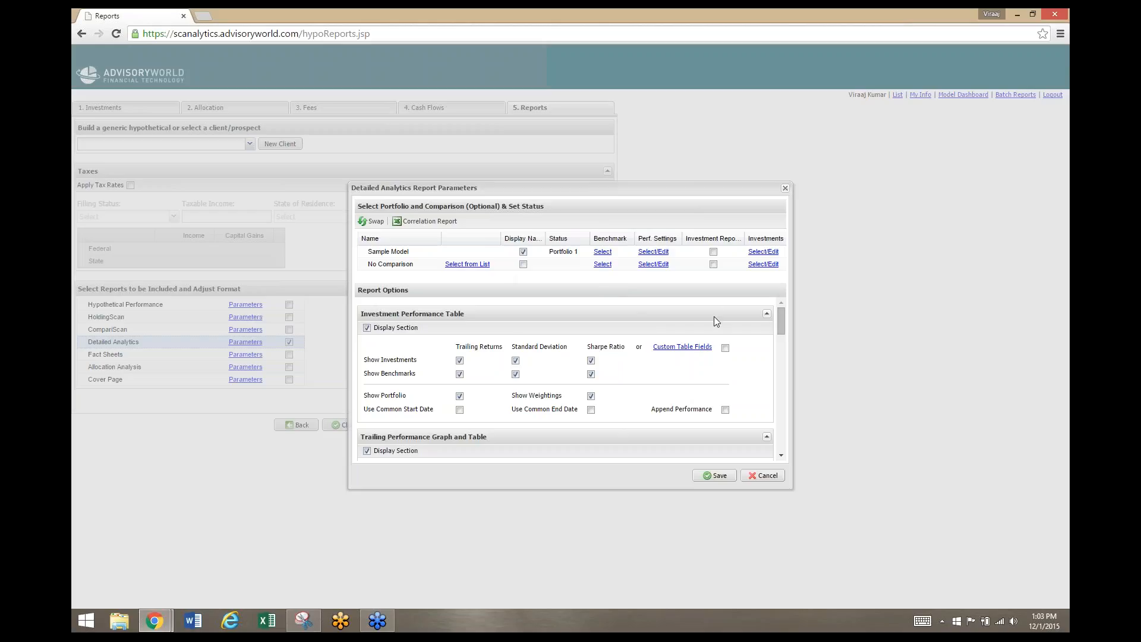
- Turn the Investment Performance Table section off and back on in the report options
scroll(778, 319, down, 1)
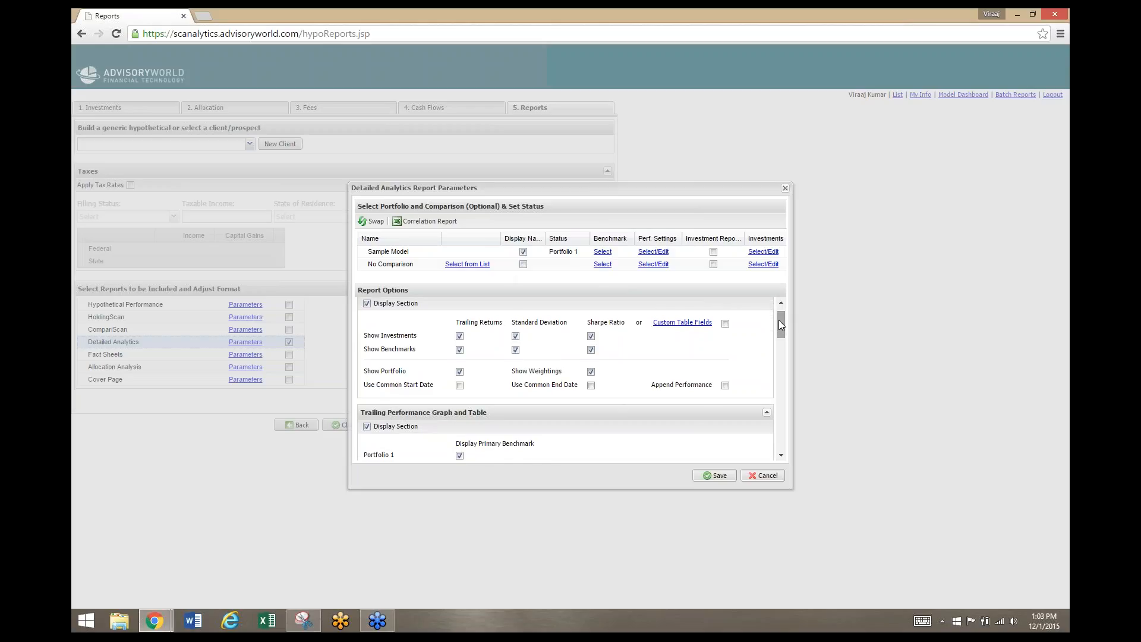
click(367, 310)
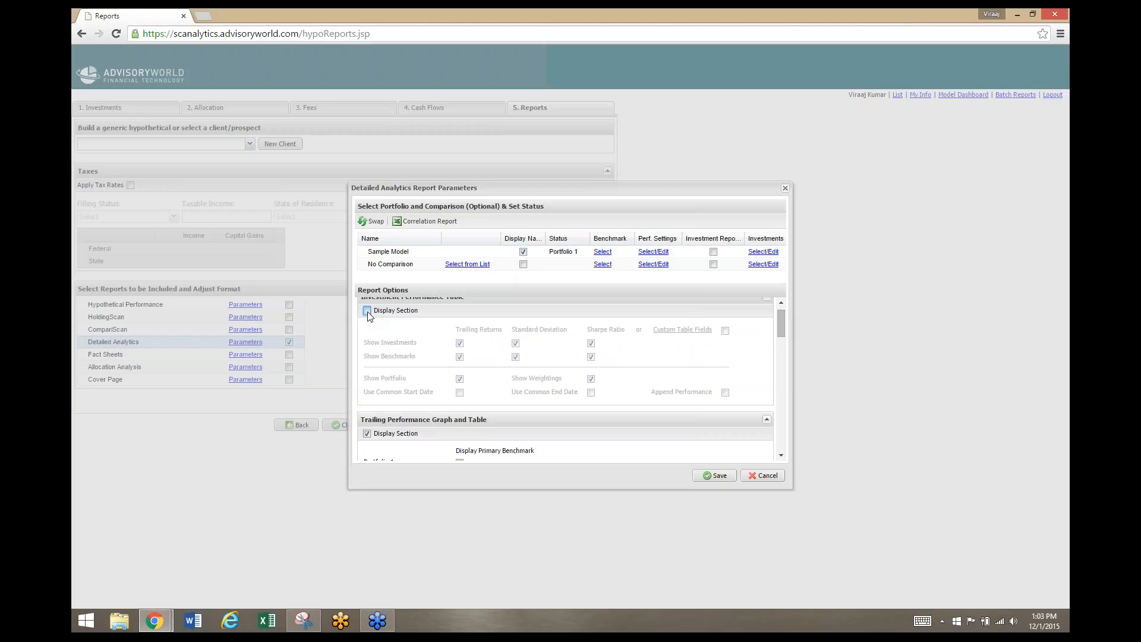
click(367, 310)
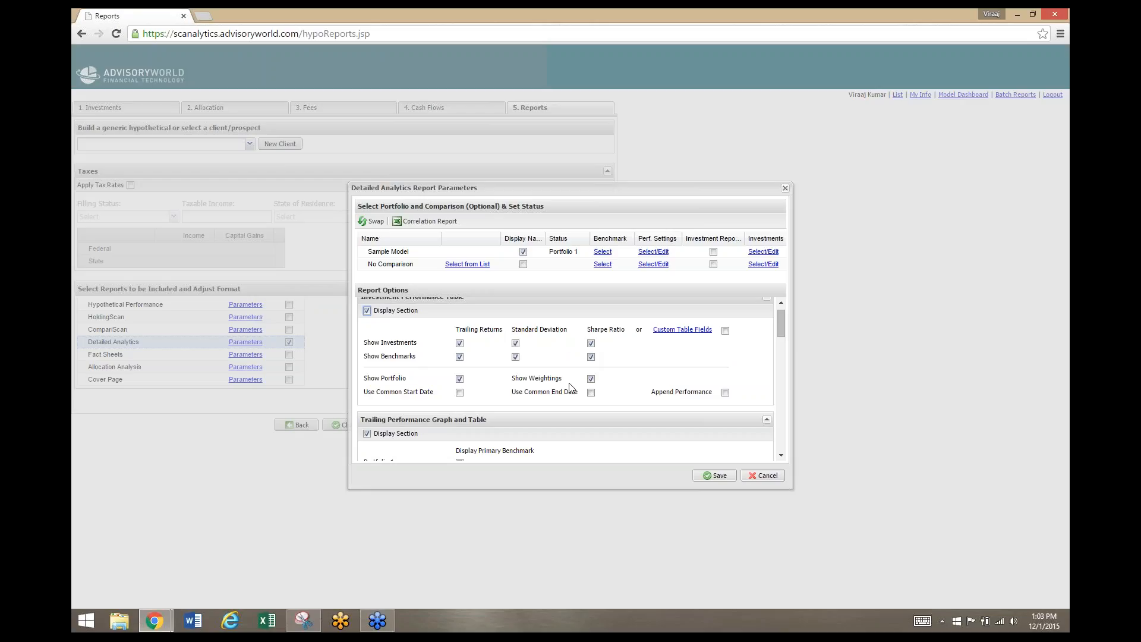
- Examine the Custom Table Fields available for the Investment Performance Table and leave without selecting any
click(672, 332)
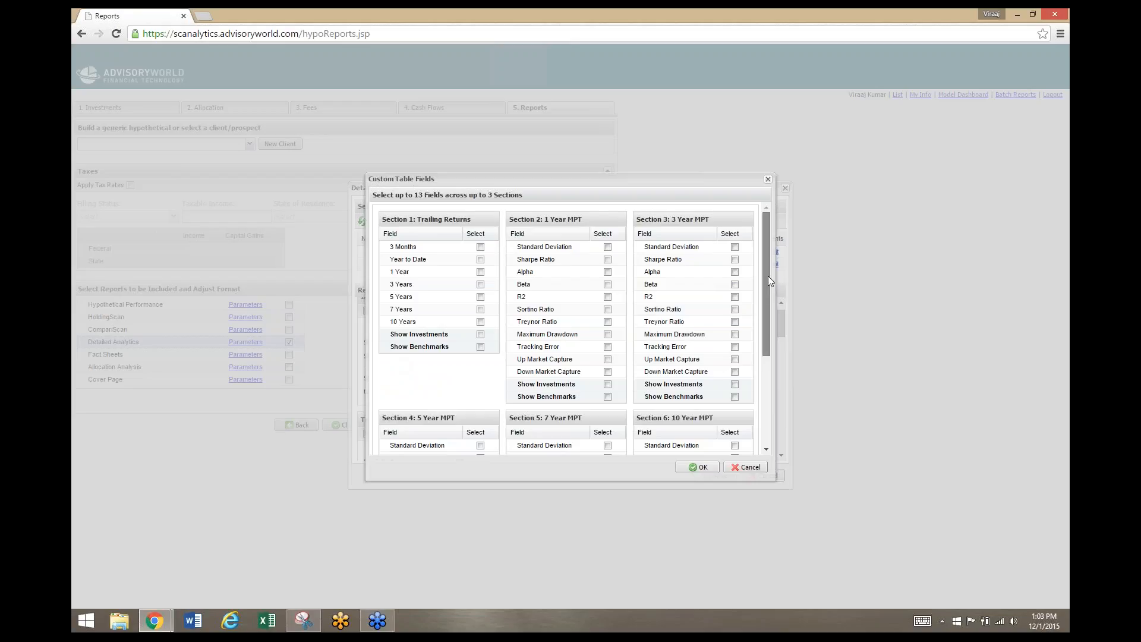
mouse_move(767, 276)
mouse_down()
mouse_move(765, 368)
mouse_move(761, 257)
mouse_up()
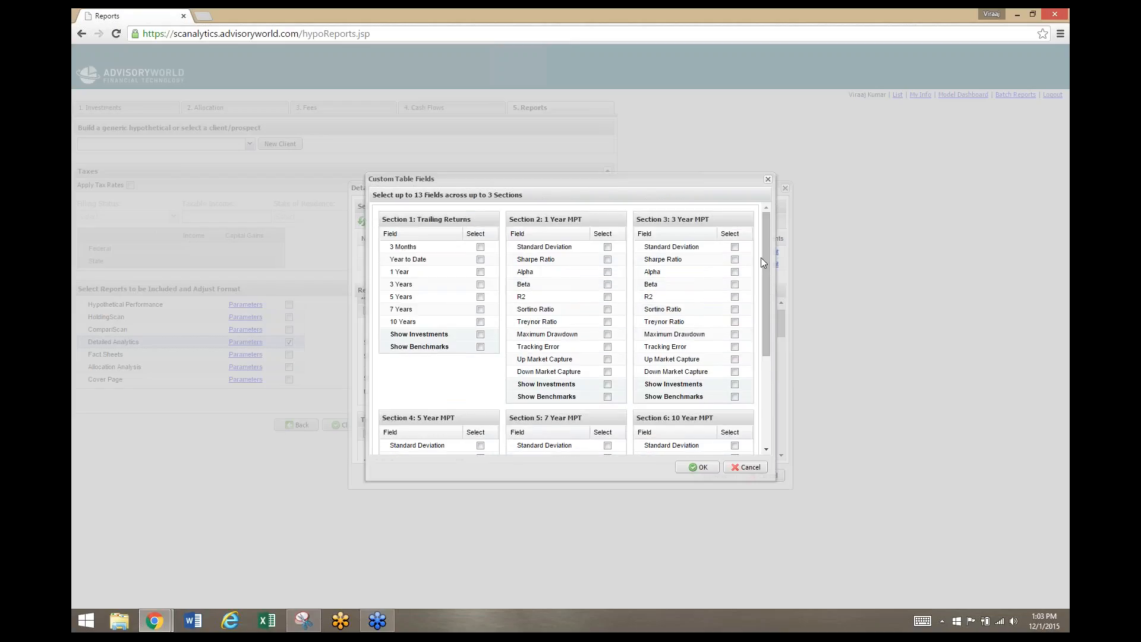
click(1061, 346)
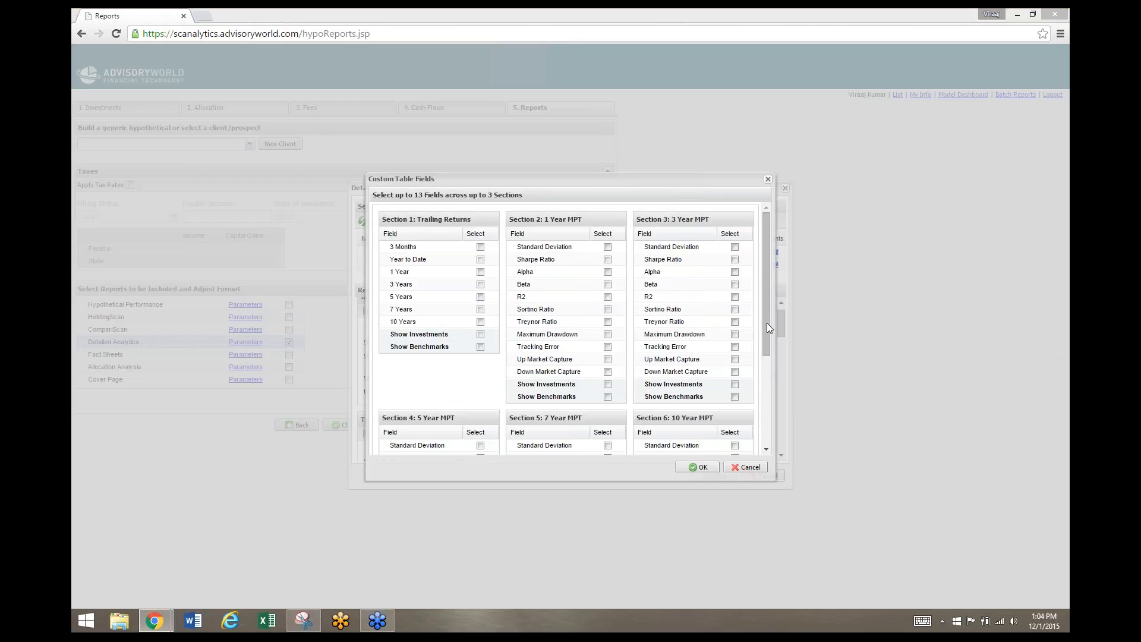
click(746, 469)
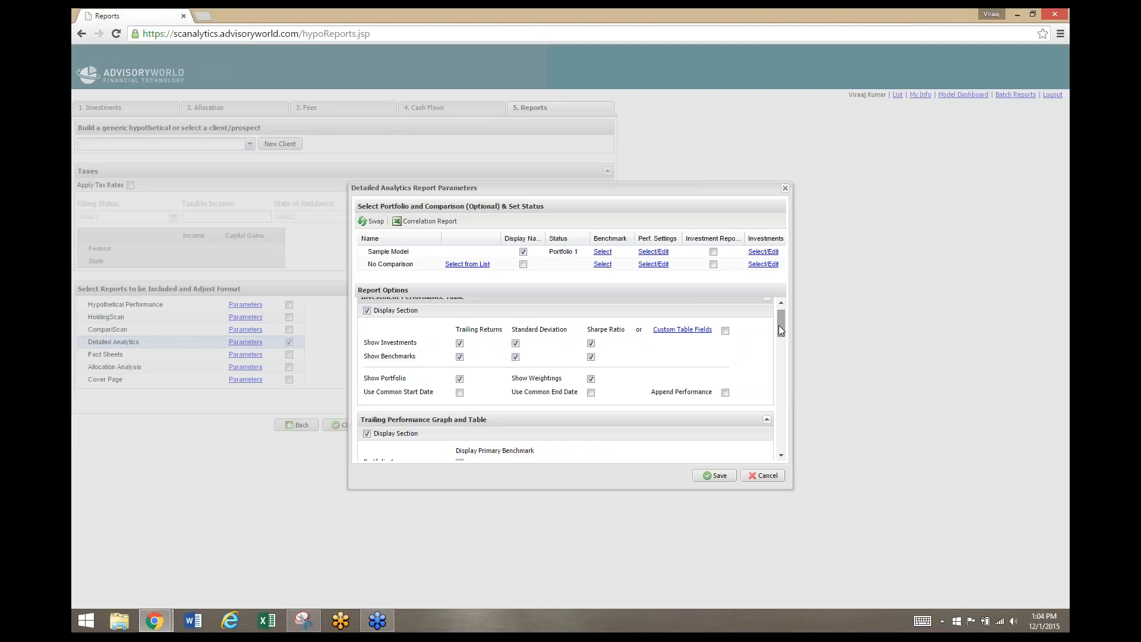
- Toggle the Investment Performance Table and Trailing Performance Graph and Table sections off and on again
click(366, 311)
click(366, 311)
drag(780, 318, 780, 333)
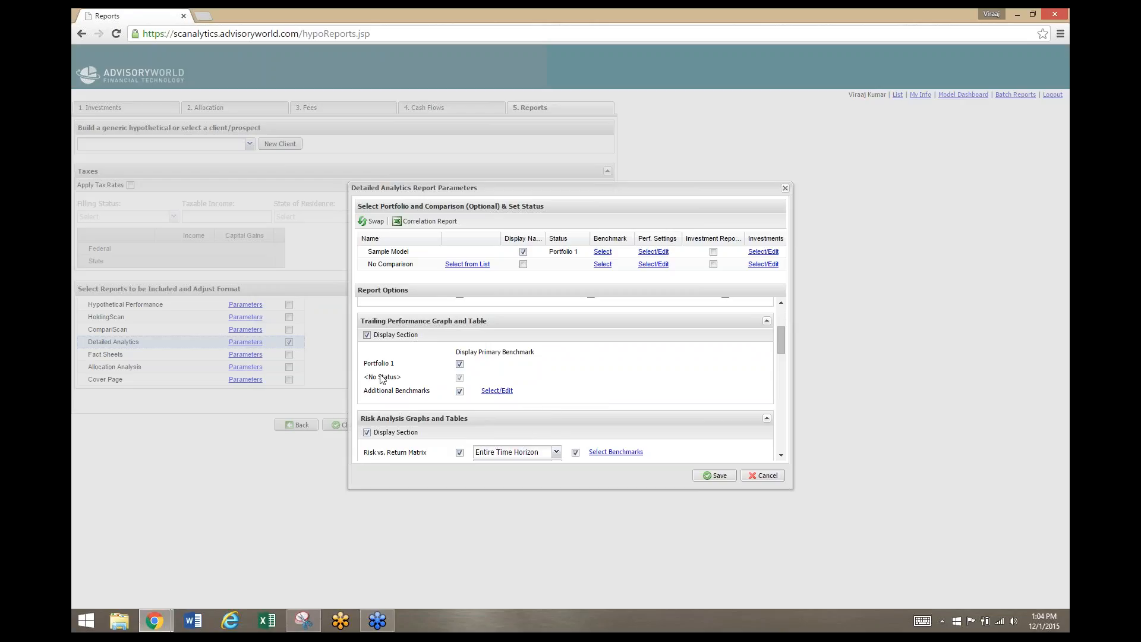
click(368, 335)
click(367, 336)
- Set the inflation rate in the Risk Analysis Report section to 3.00%
drag(784, 337, 784, 355)
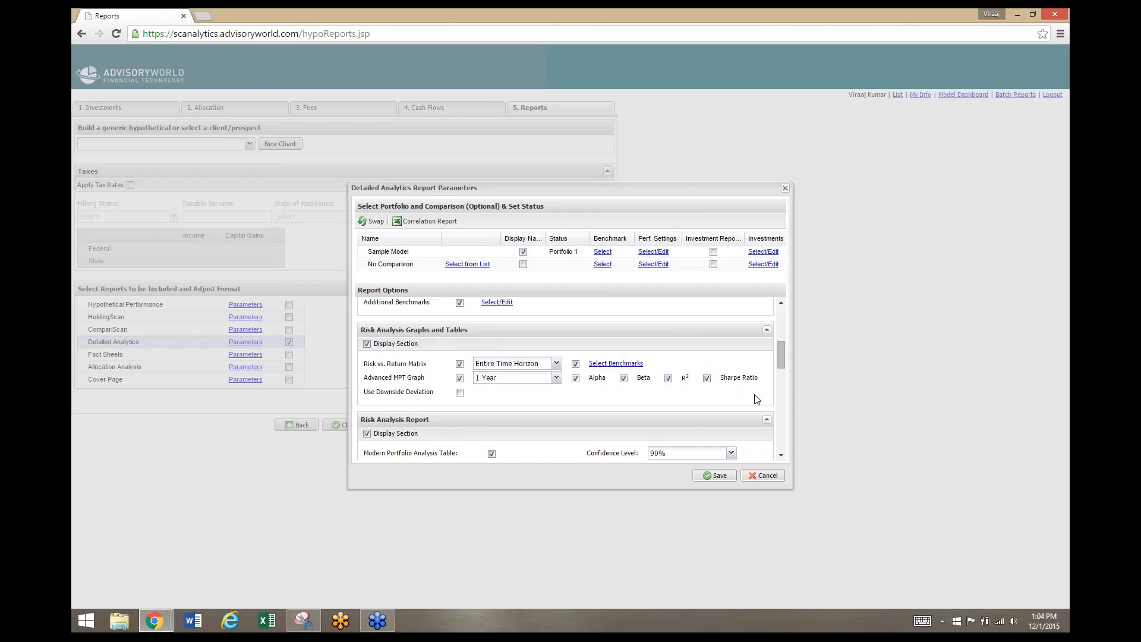
drag(782, 354, 784, 368)
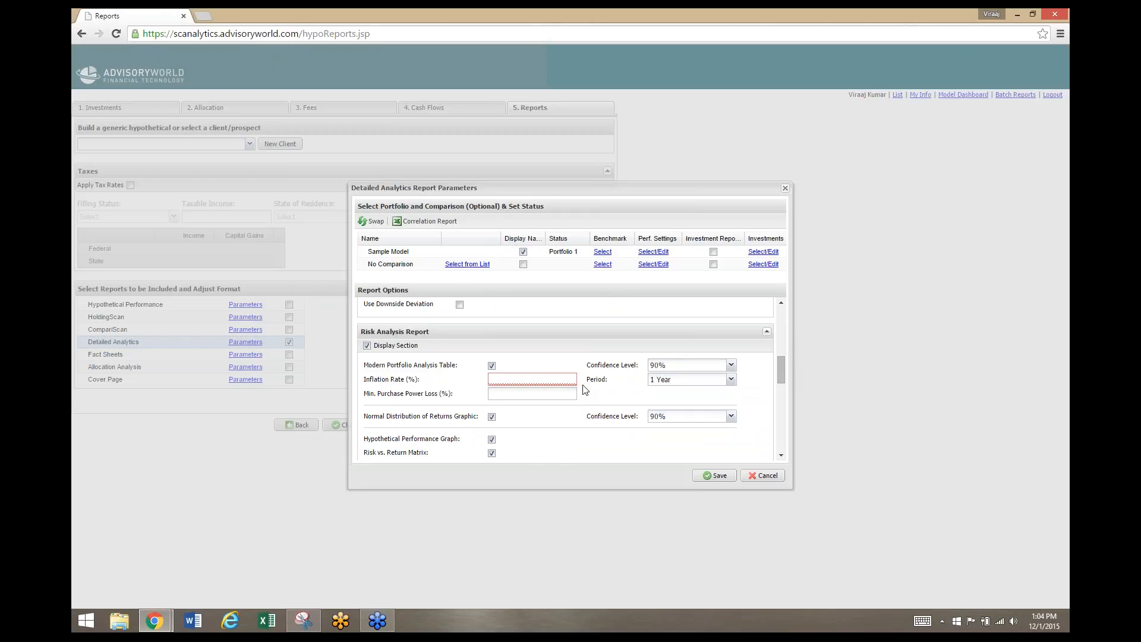
click(517, 379)
key(BackSpace)
text(3.0)
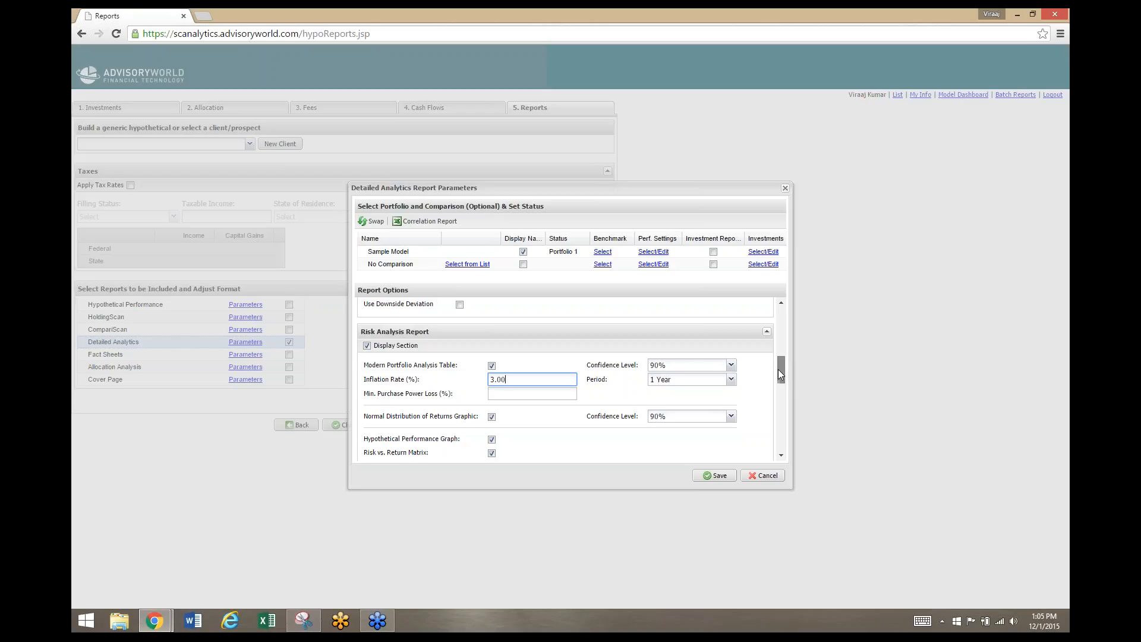
- Look through the confidence level choices for the Normal Distribution of Returns Graphic
drag(778, 369, 779, 374)
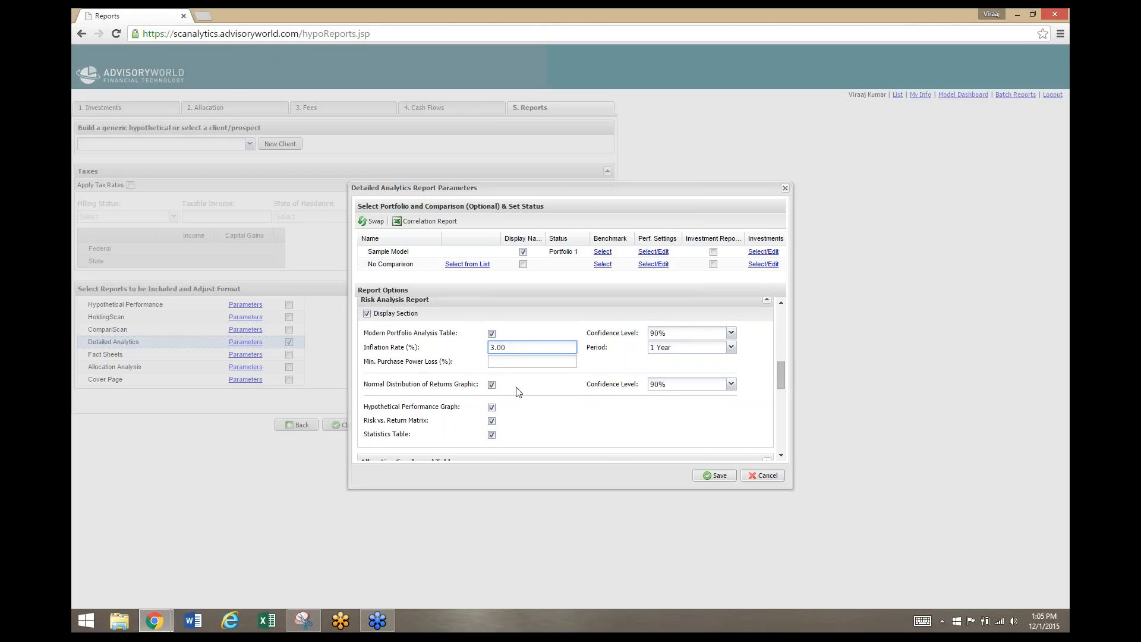
click(730, 386)
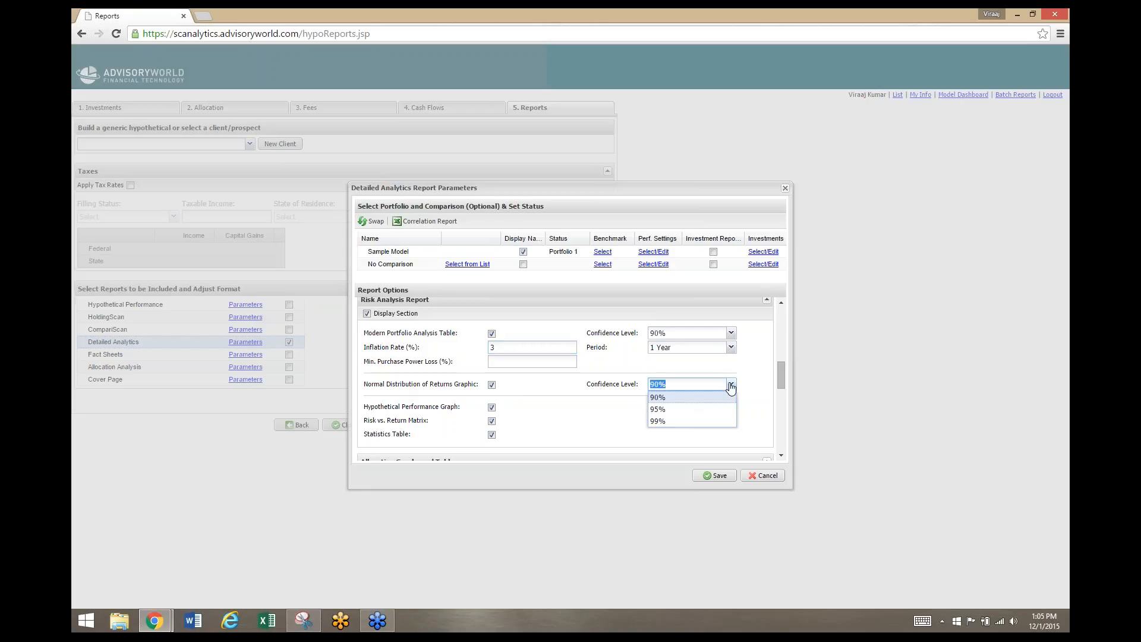
click(730, 386)
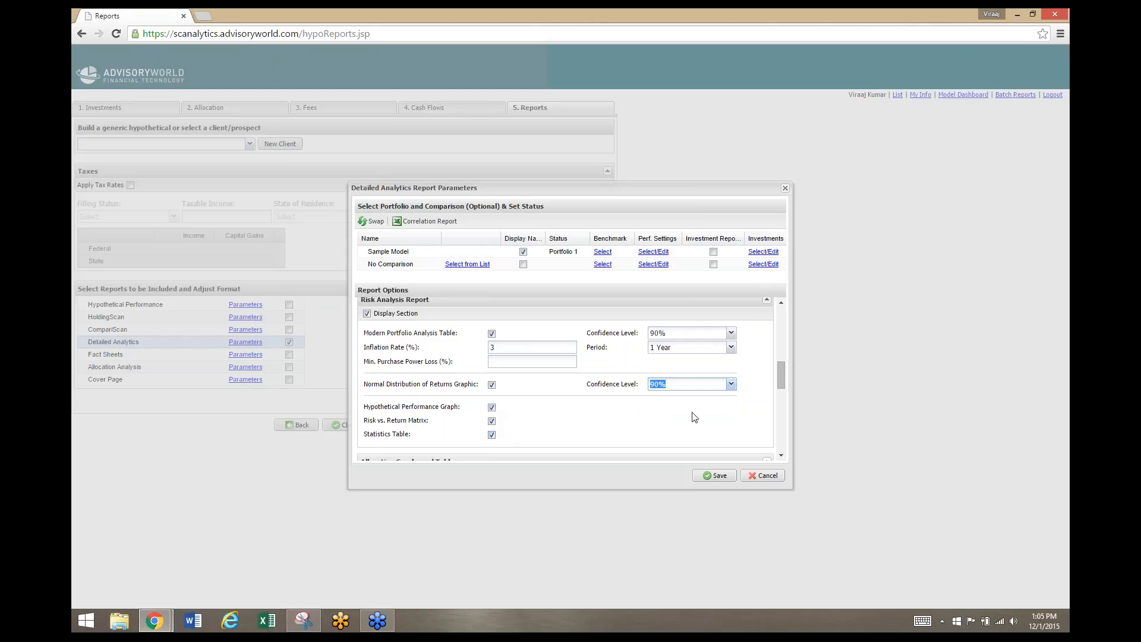
- Set the Monte Carlo Simulation's line style to Dashes and its displayed annual values to All years
drag(780, 374, 780, 400)
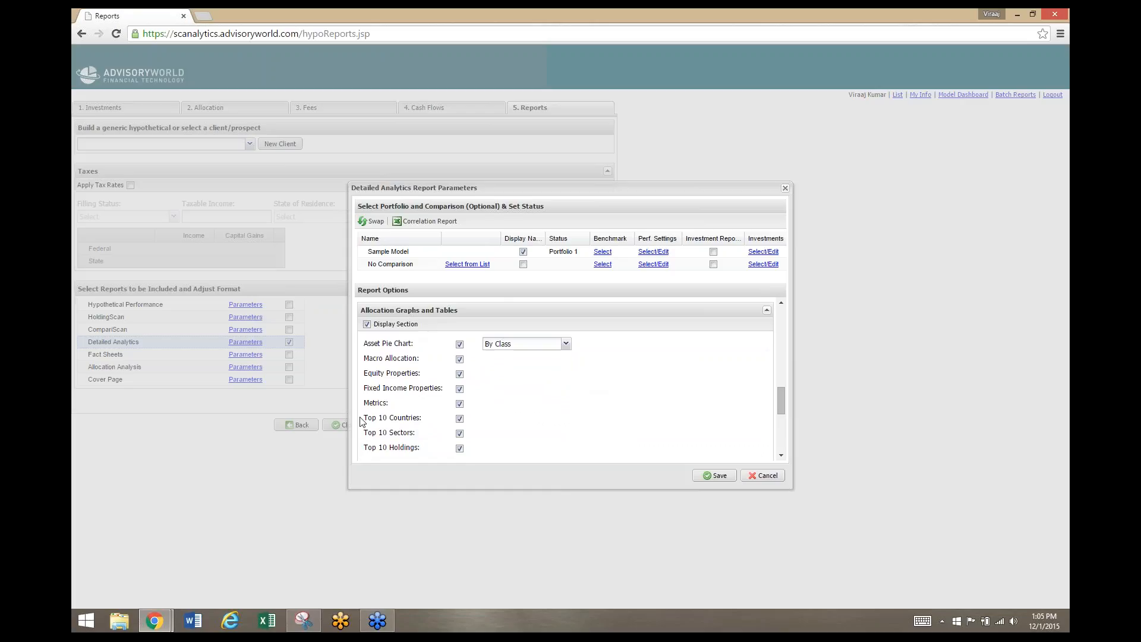
drag(782, 397, 782, 423)
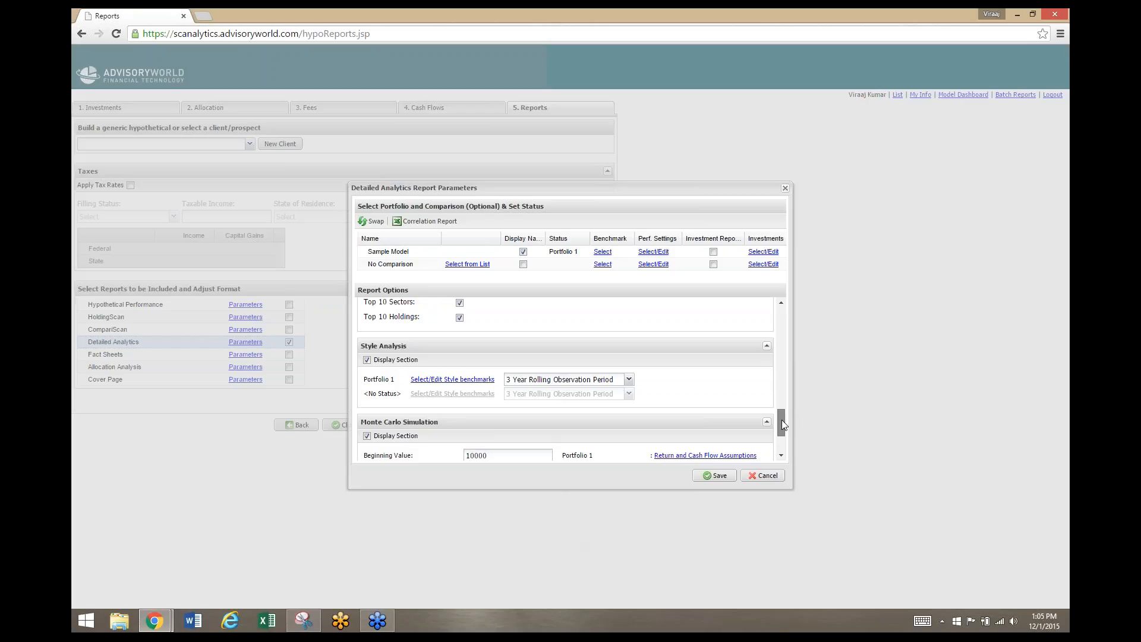
drag(782, 420, 781, 432)
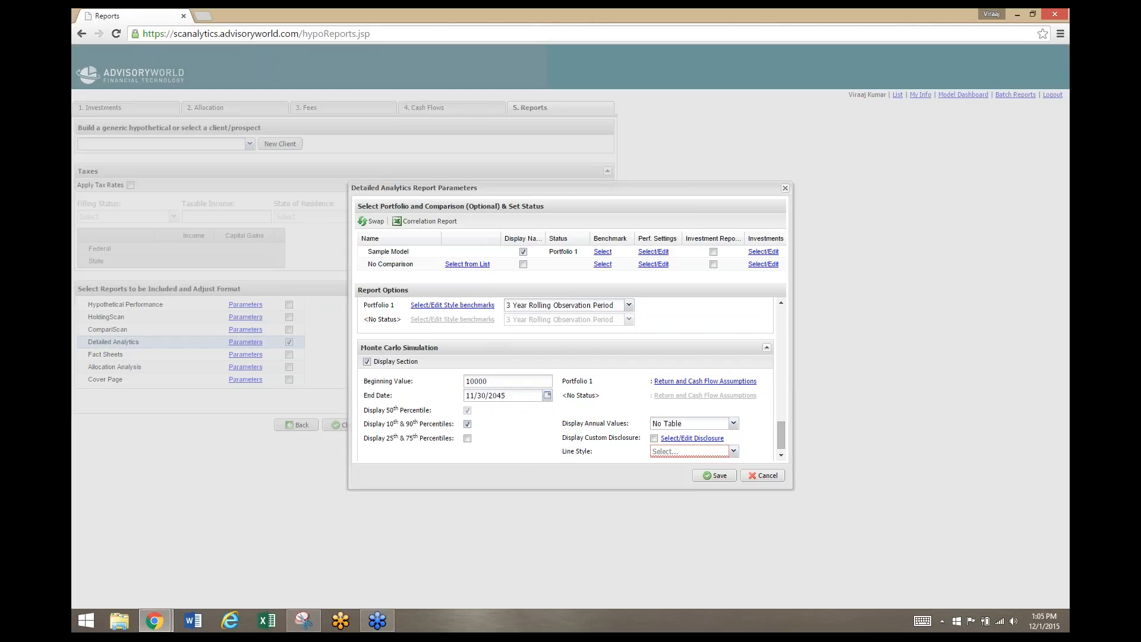
click(733, 451)
click(722, 465)
click(734, 424)
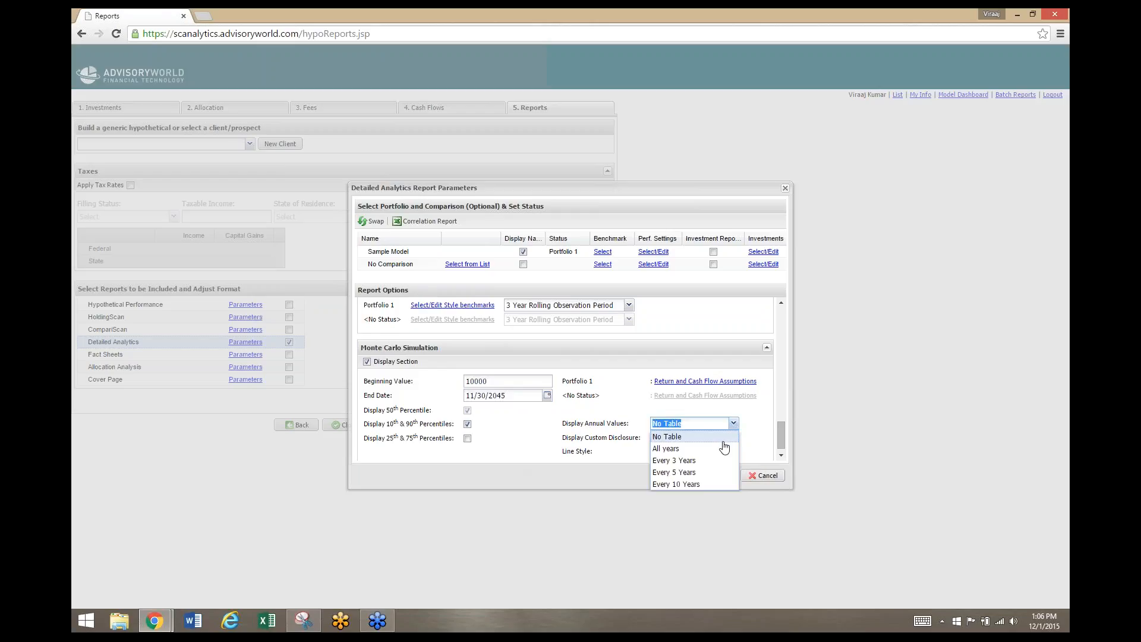
click(720, 449)
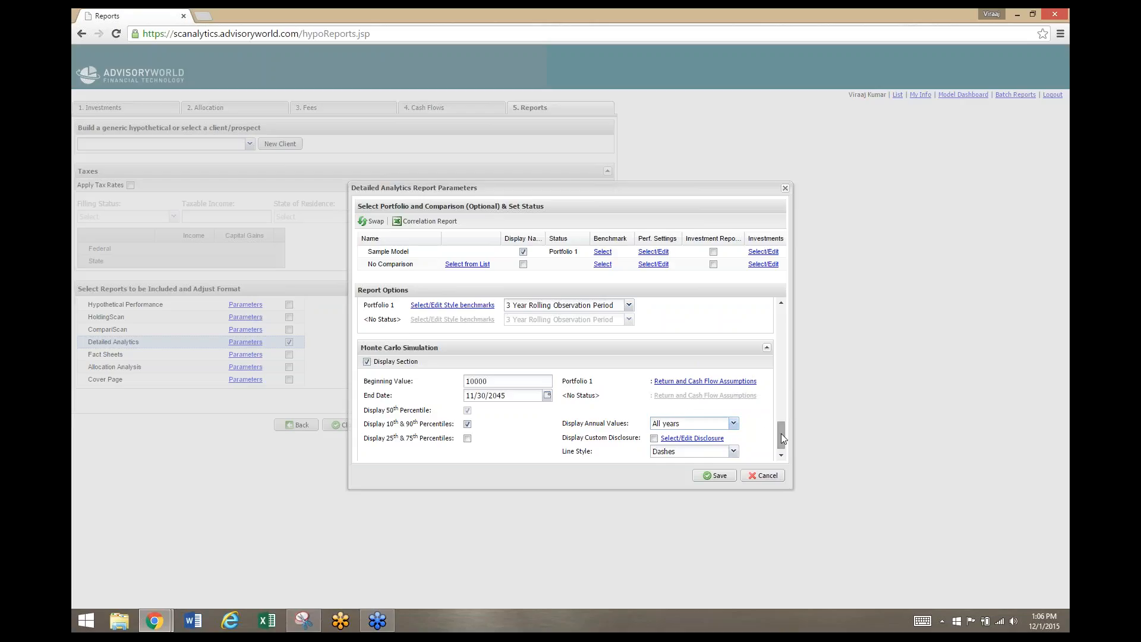
- Save the Detailed Analytics report parameters and build the report
mouse_move(782, 438)
mouse_down()
mouse_move(789, 309)
mouse_move(785, 450)
mouse_up()
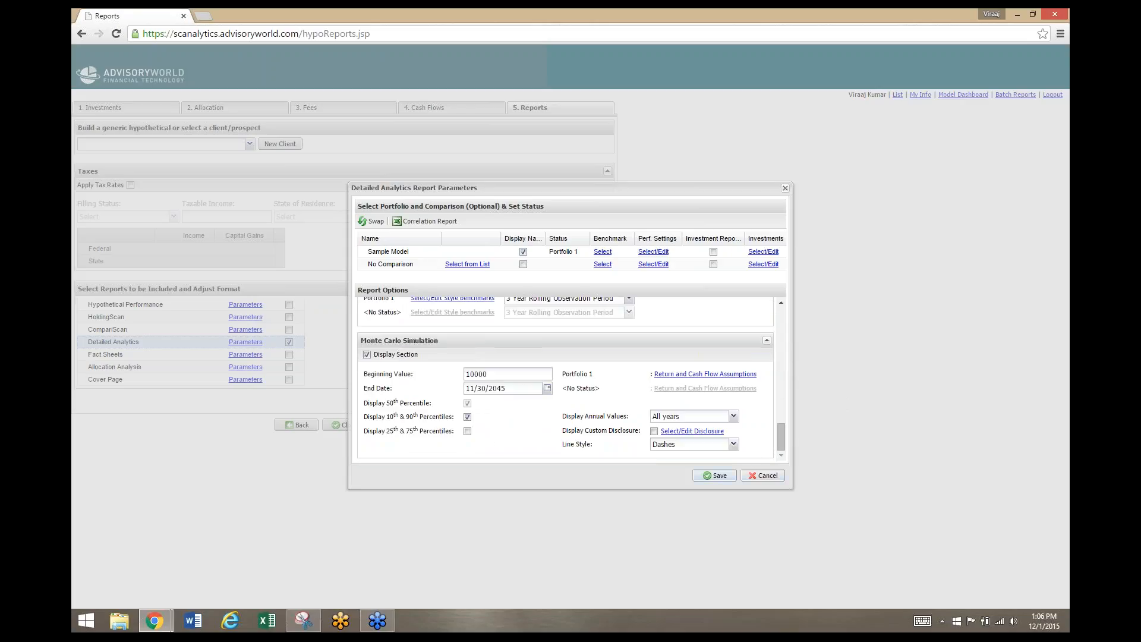
click(714, 475)
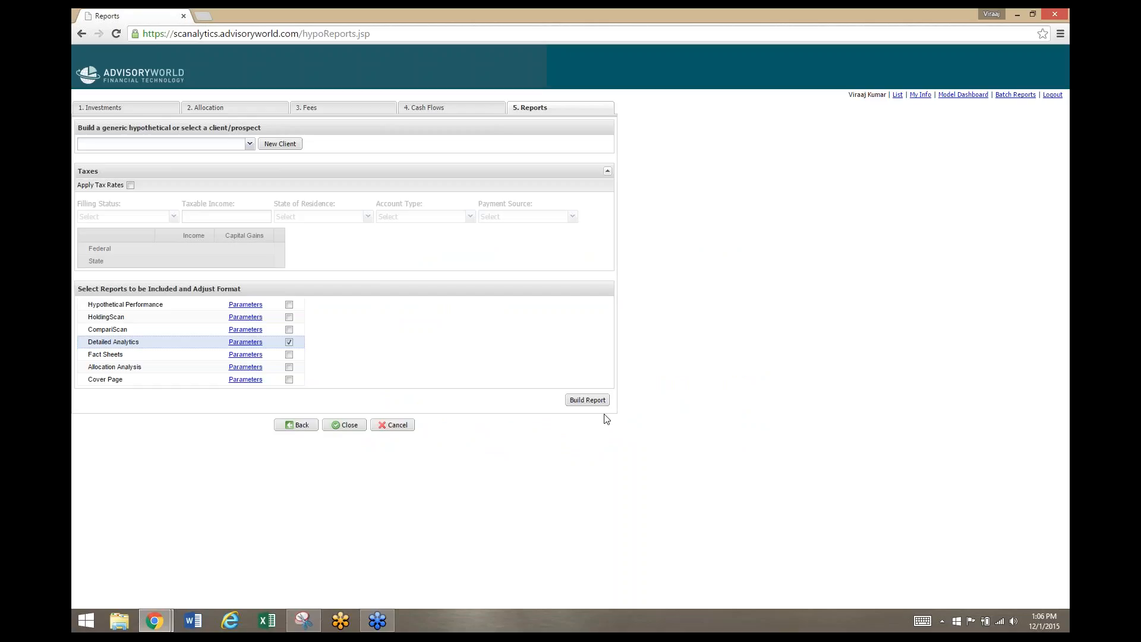
click(594, 400)
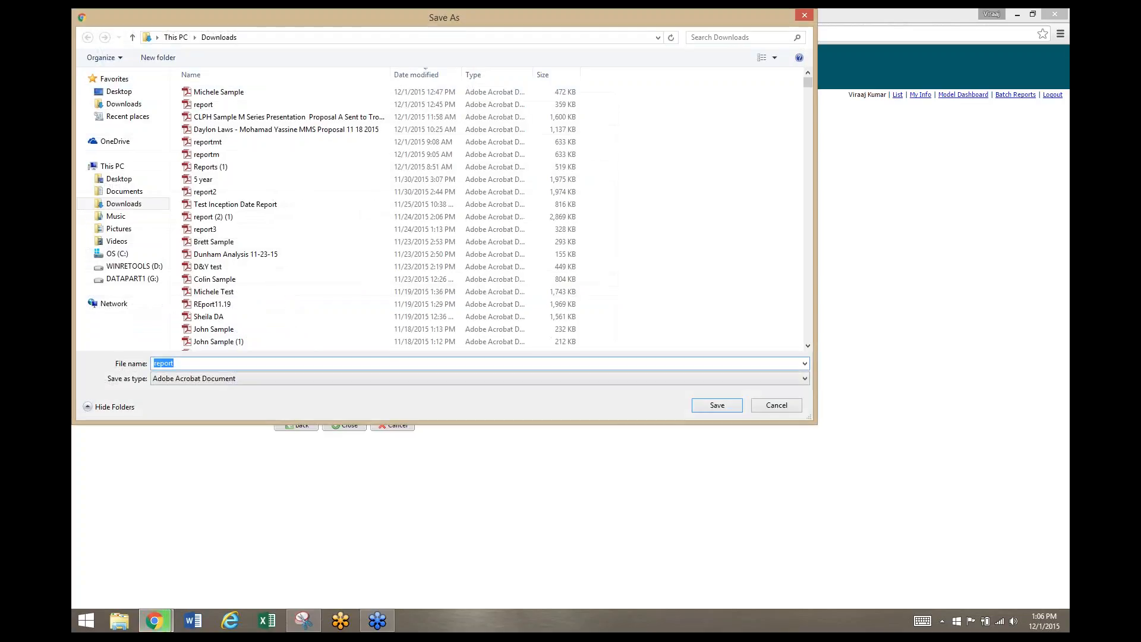
- Save the built report in the Downloads folder as report.pdf, replacing the existing file
click(701, 406)
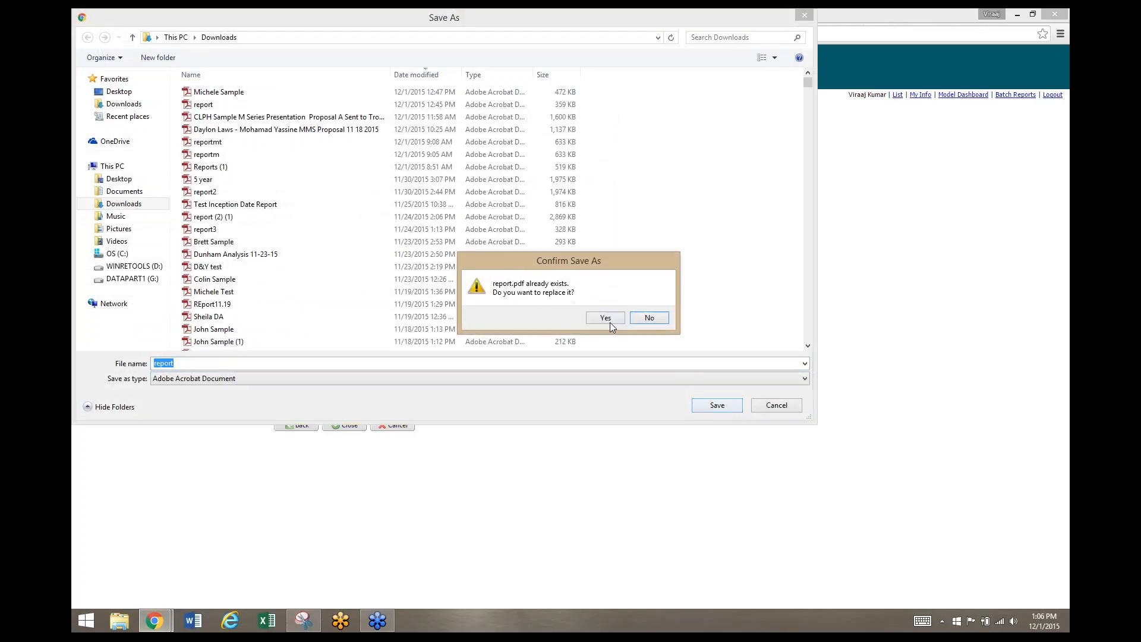
click(610, 322)
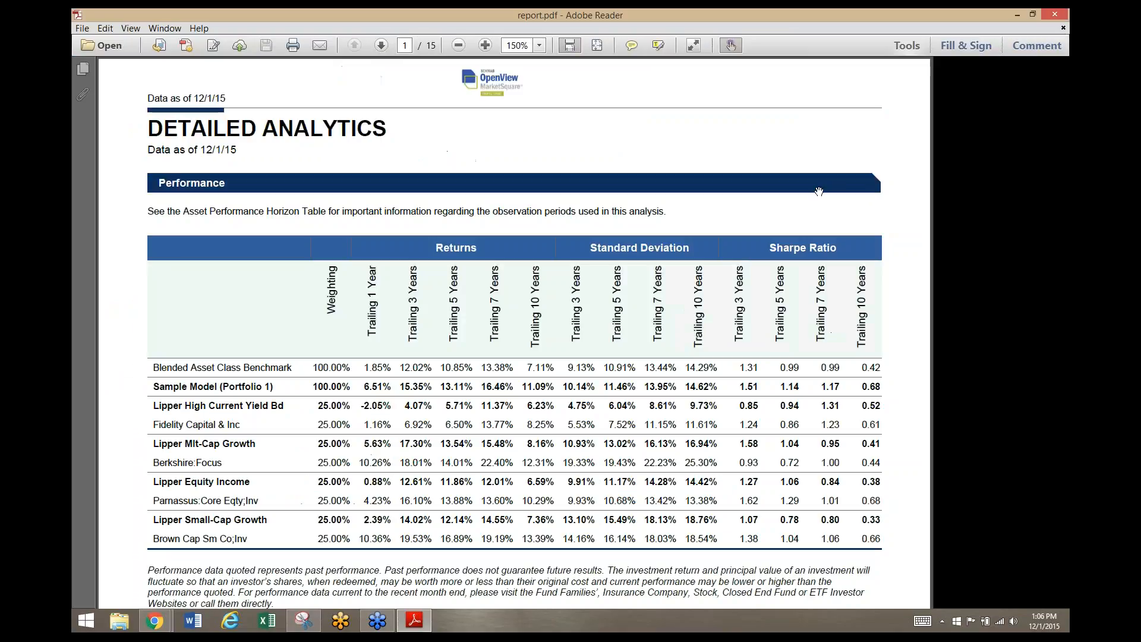
- Review the report's Performance table, Trailing Performance, Calendar Year Performance and the Risk Analysis scatter chart with its statistics
scroll(800, 211, down, 1)
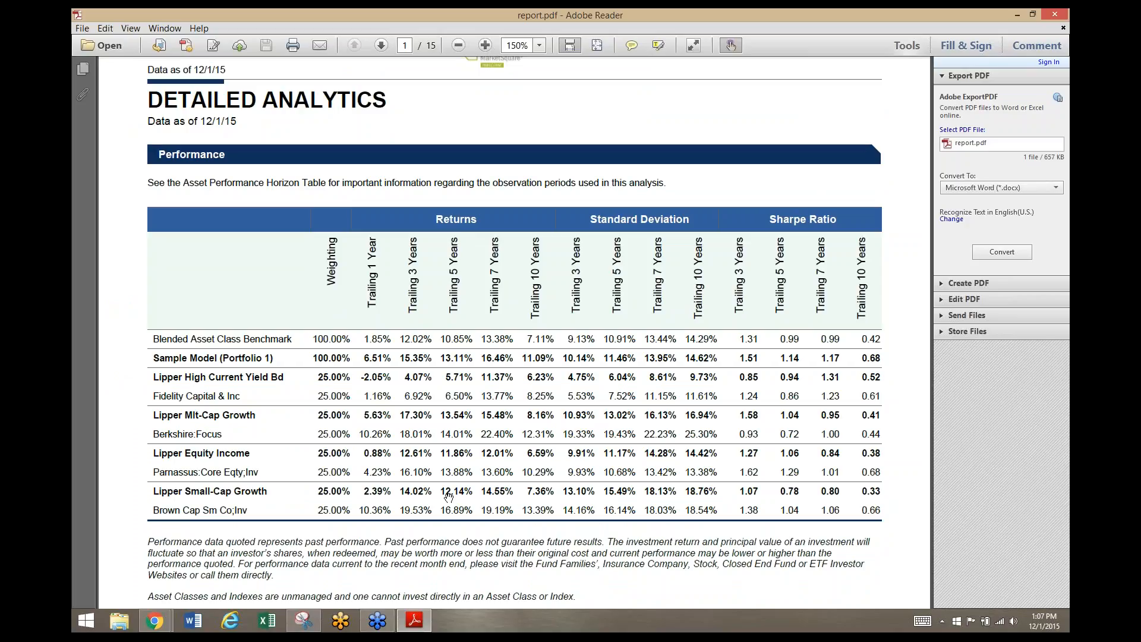
scroll(594, 440, down, 2)
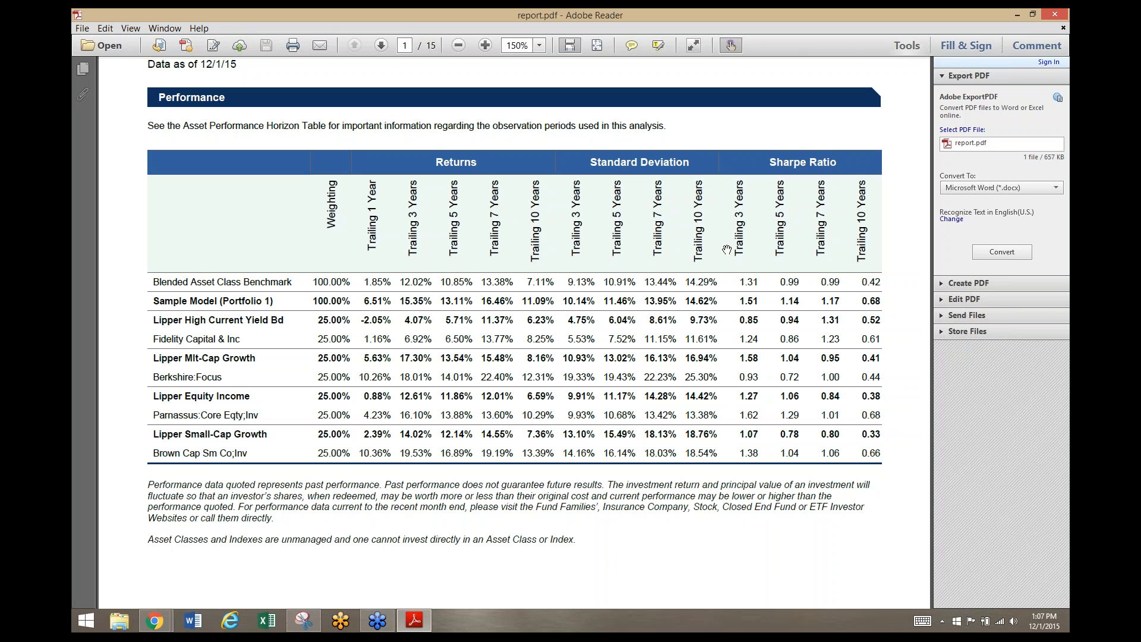
scroll(728, 252, down, 5)
scroll(727, 260, down, 10)
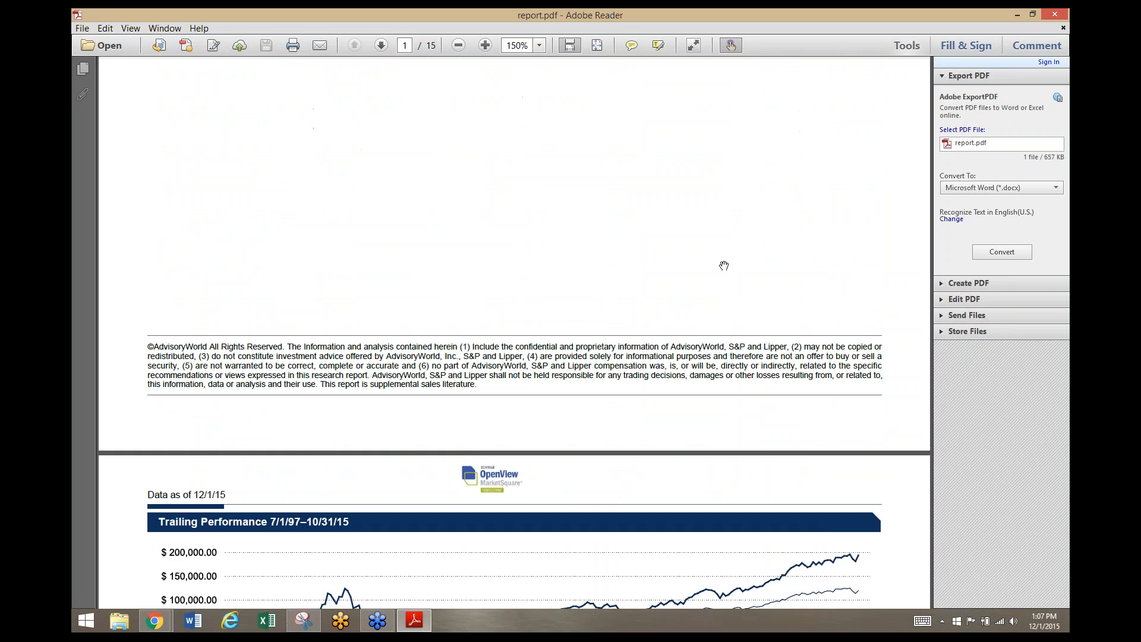
scroll(712, 282, down, 2)
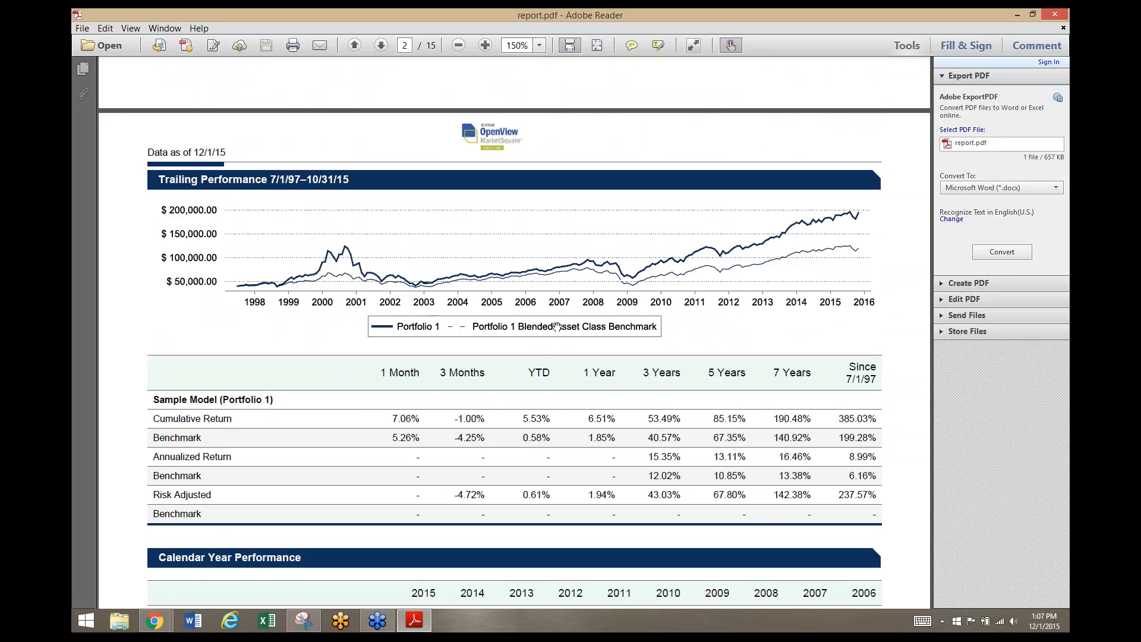
scroll(557, 326, down, 1)
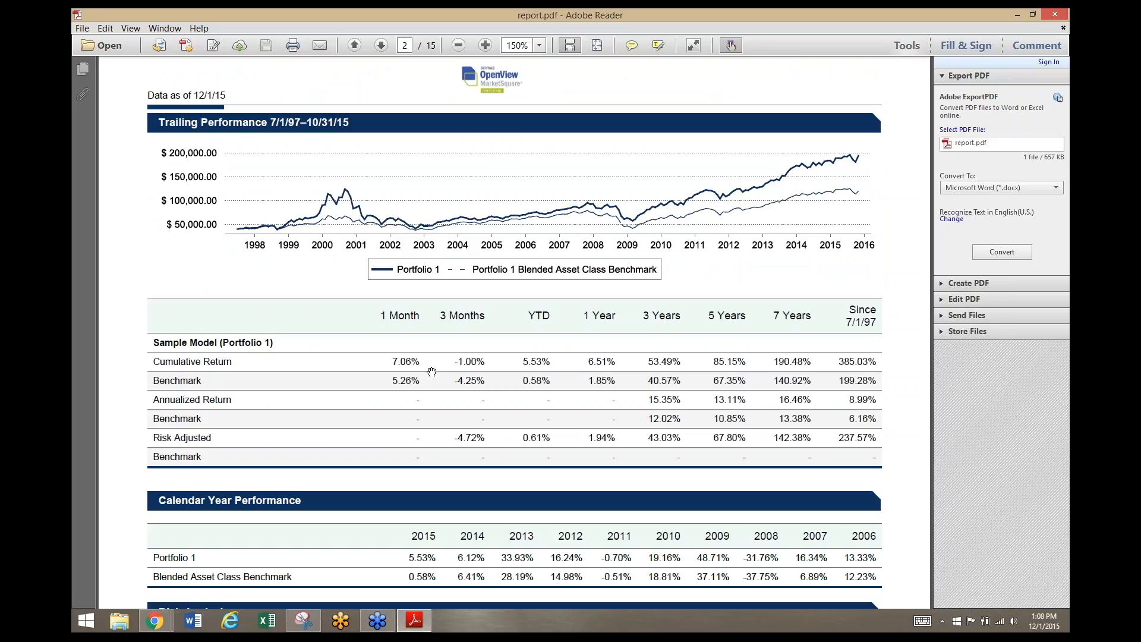
scroll(432, 372, down, 1)
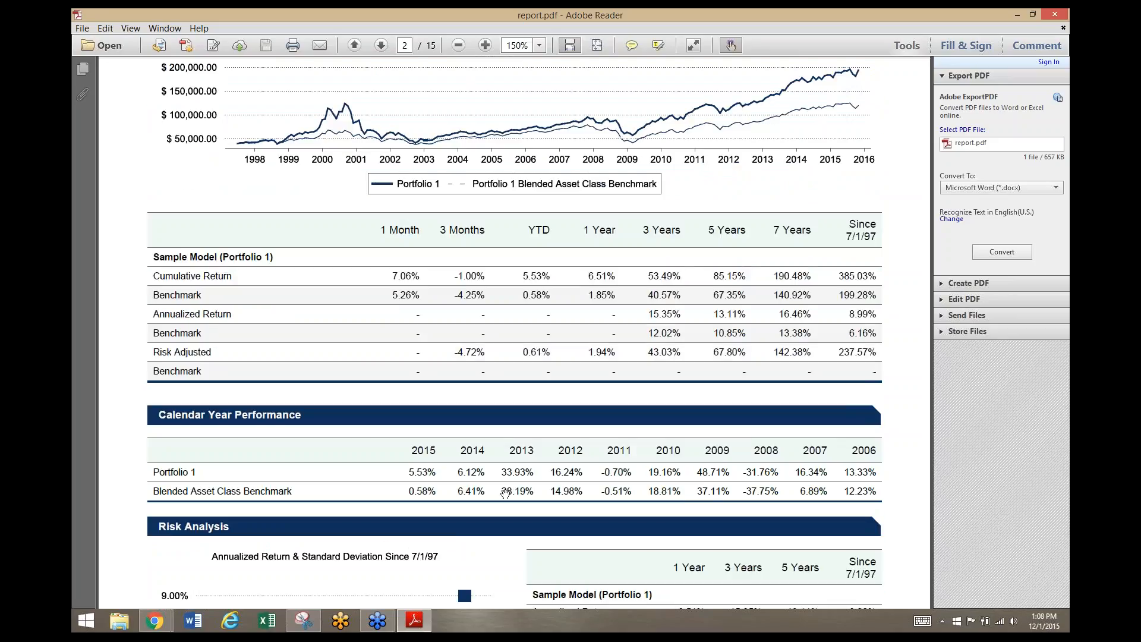
scroll(505, 493, down, 4)
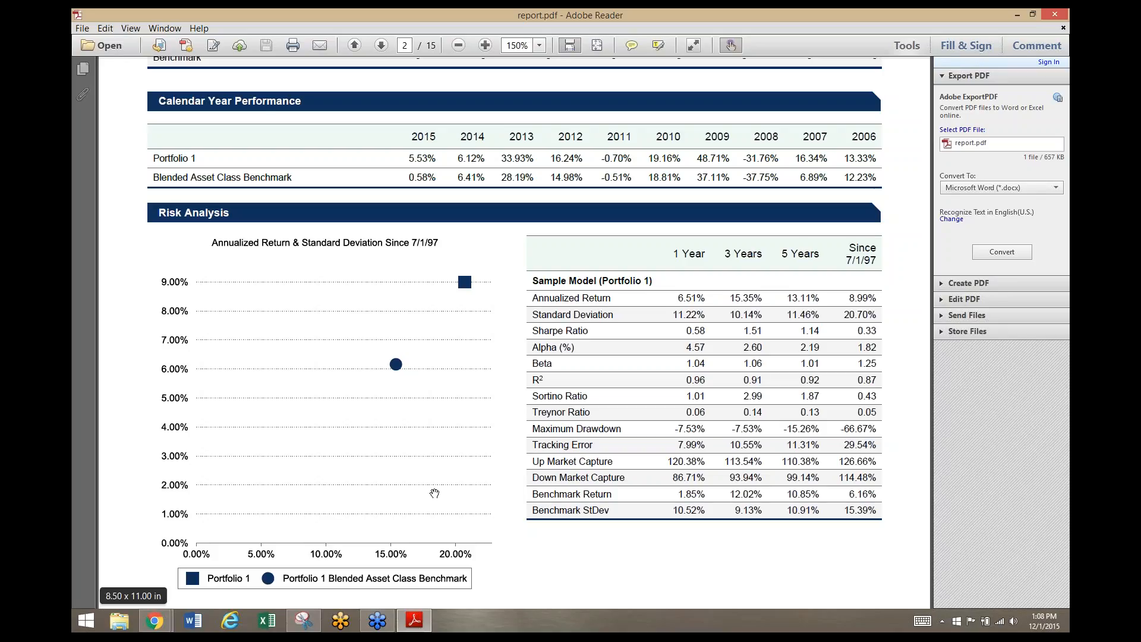
scroll(446, 461, down, 1)
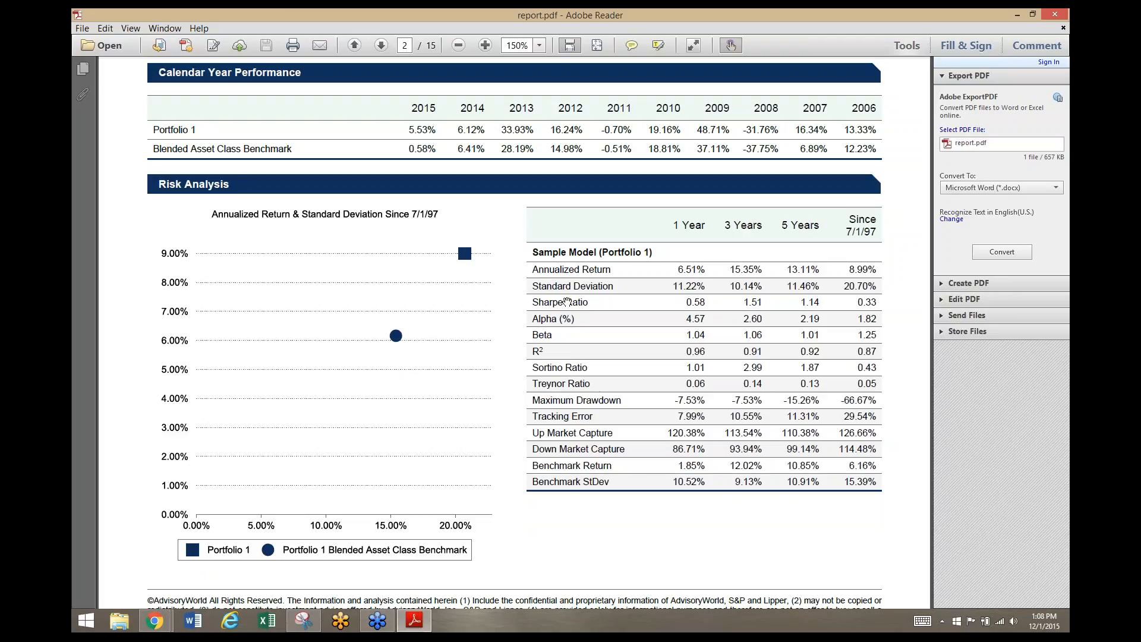
- Examine the yearly Risk Analysis chart, the Best & Worst Case Analysis and the Modern Portfolio Theory Analysis table
scroll(609, 410, down, 8)
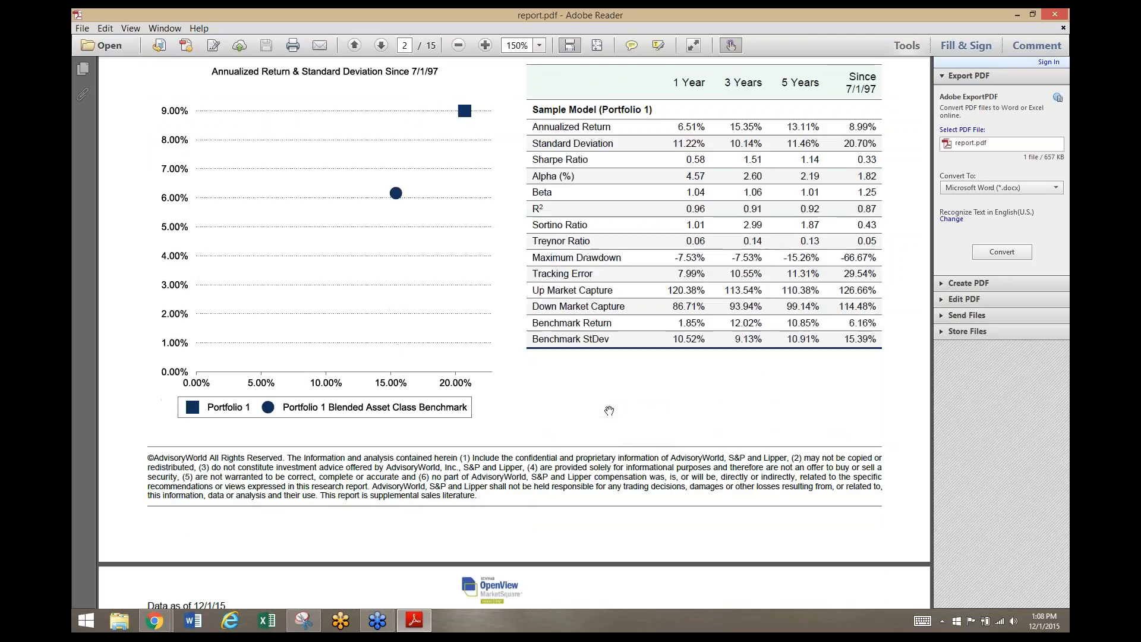
scroll(550, 360, down, 3)
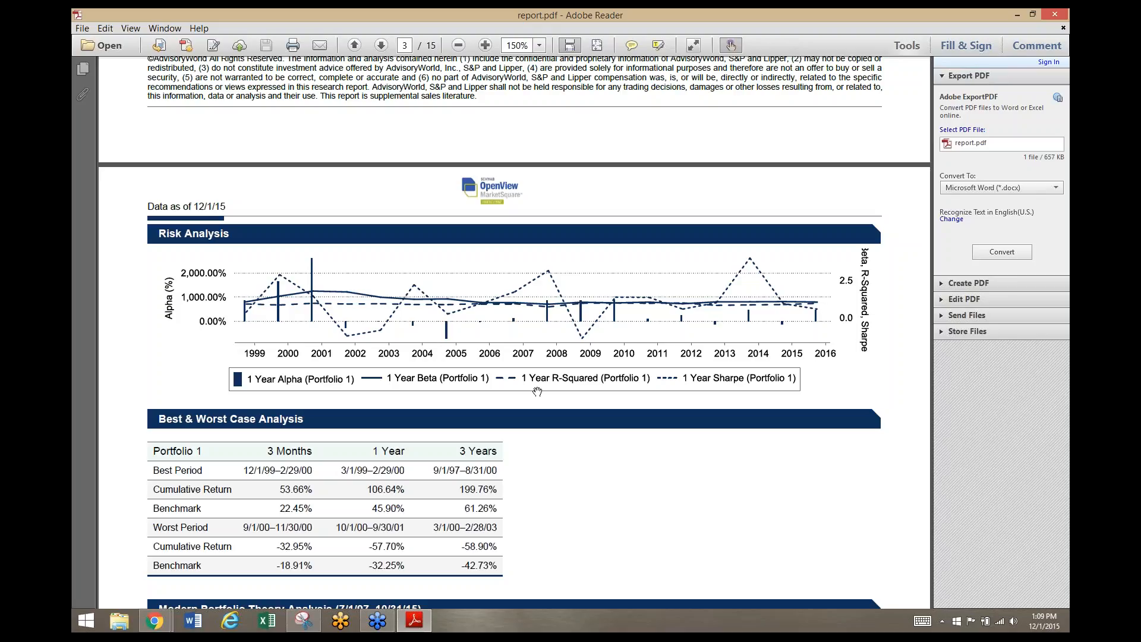
scroll(665, 389, down, 3)
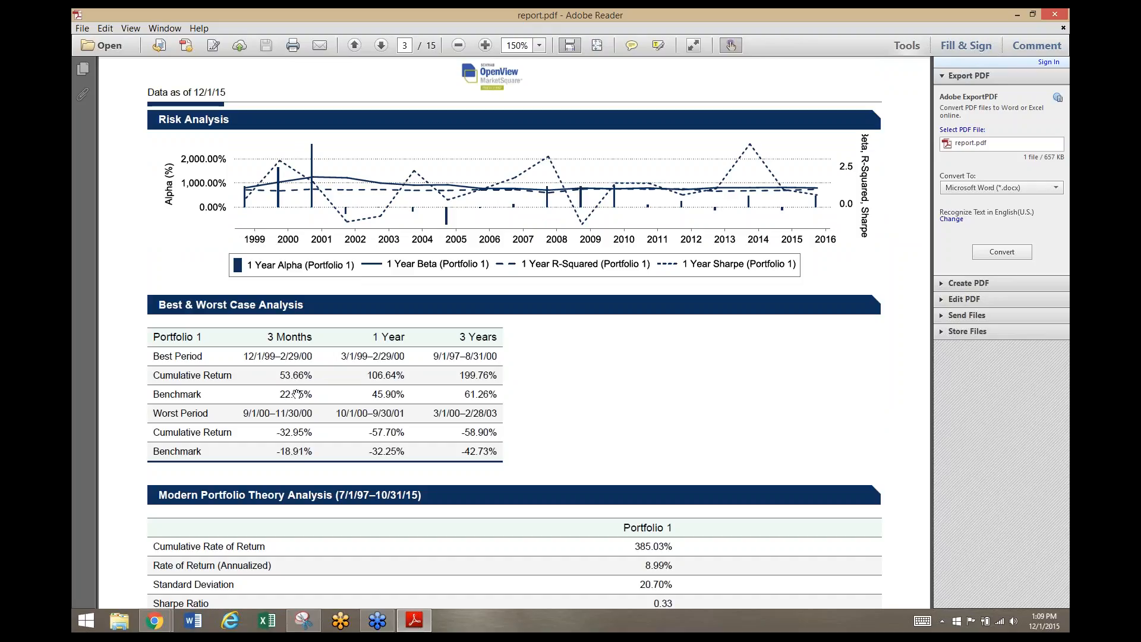
scroll(633, 353, down, 5)
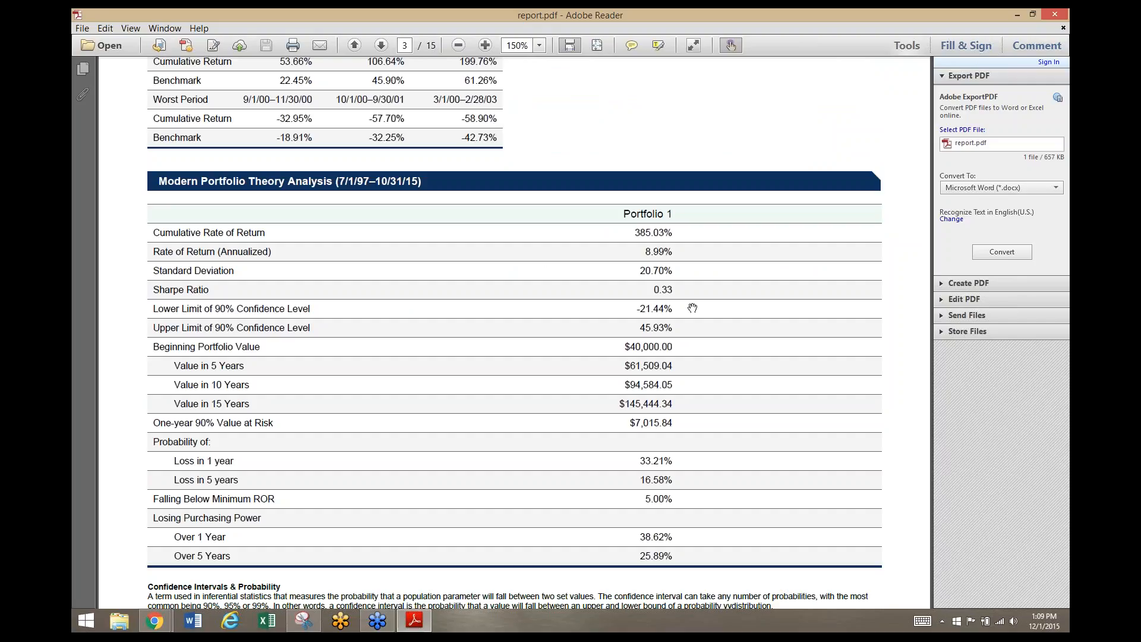
scroll(689, 312, down, 1)
scroll(687, 314, up, 1)
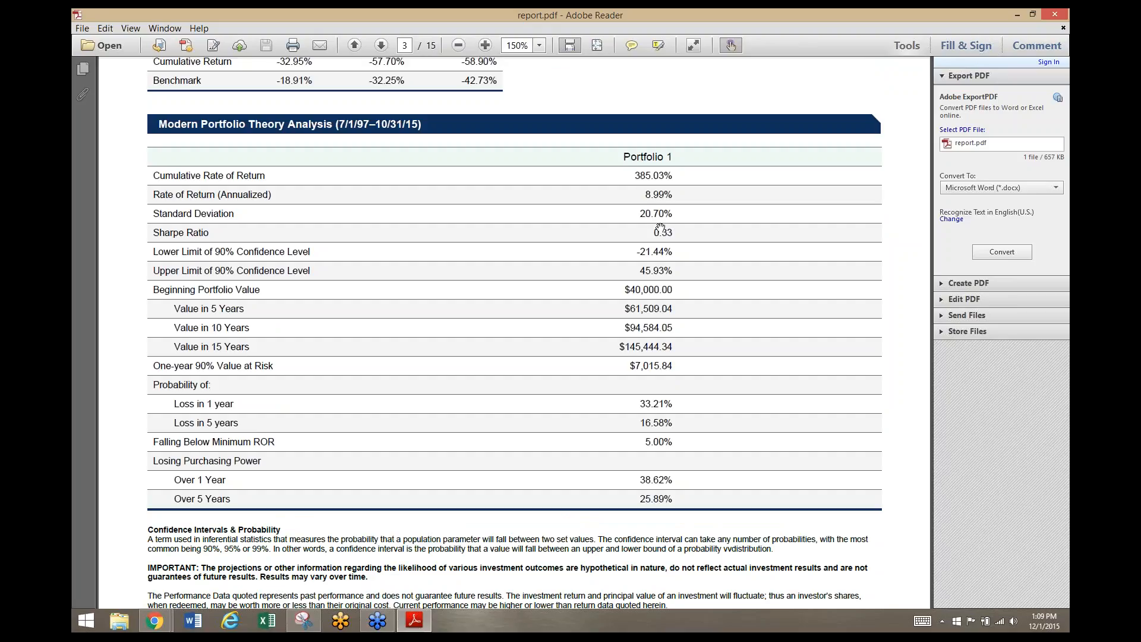
click(1060, 355)
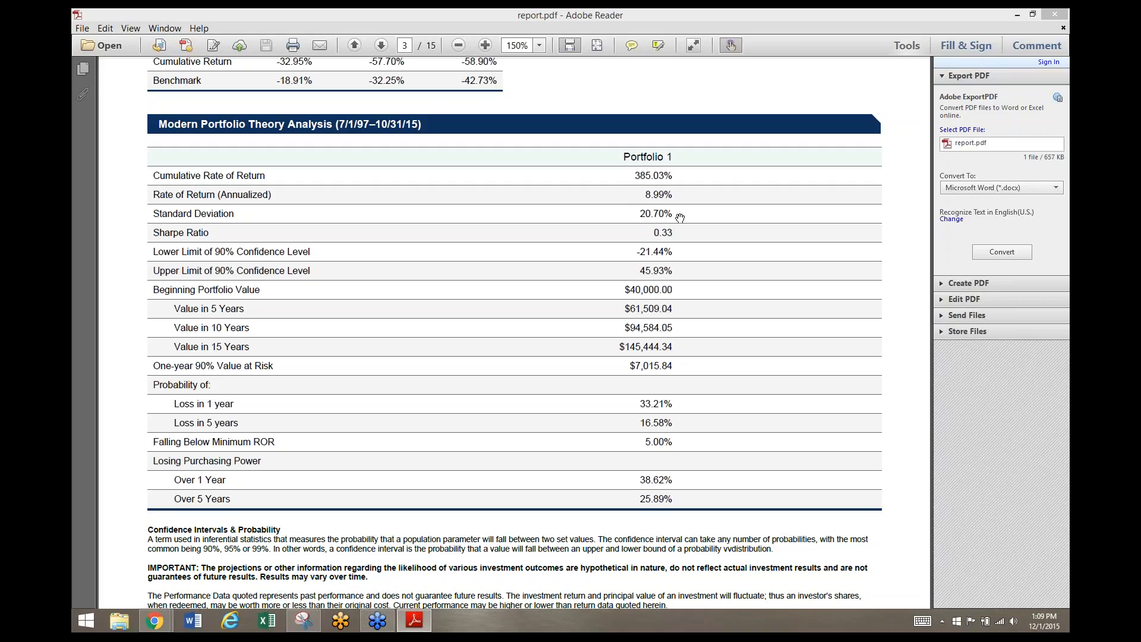
click(704, 281)
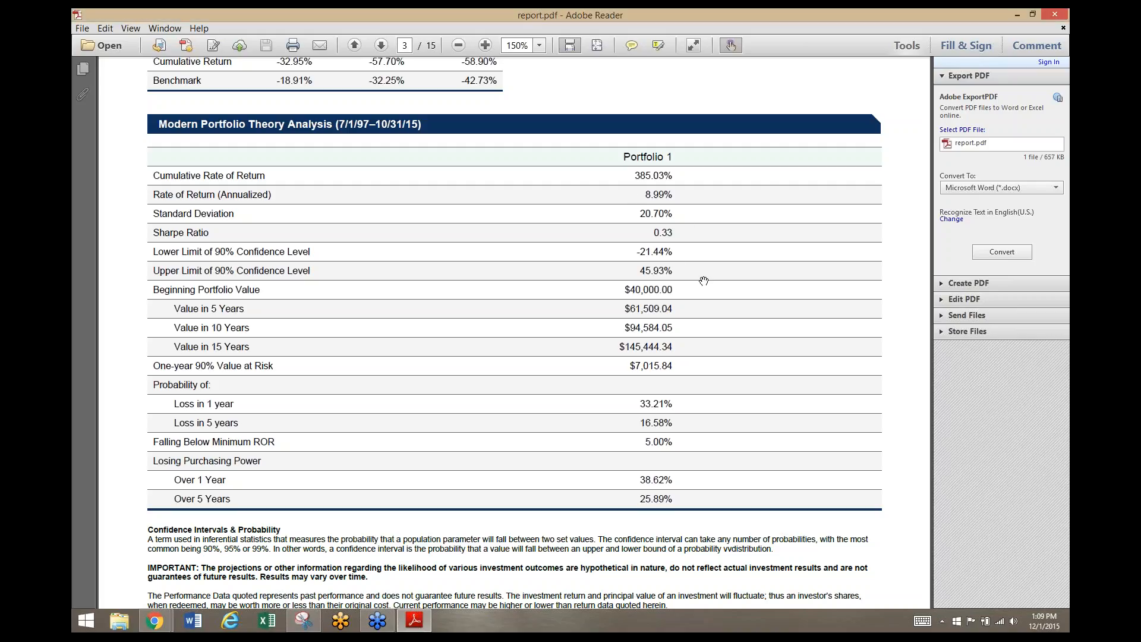
scroll(704, 281, down, 2)
scroll(682, 192, down, 1)
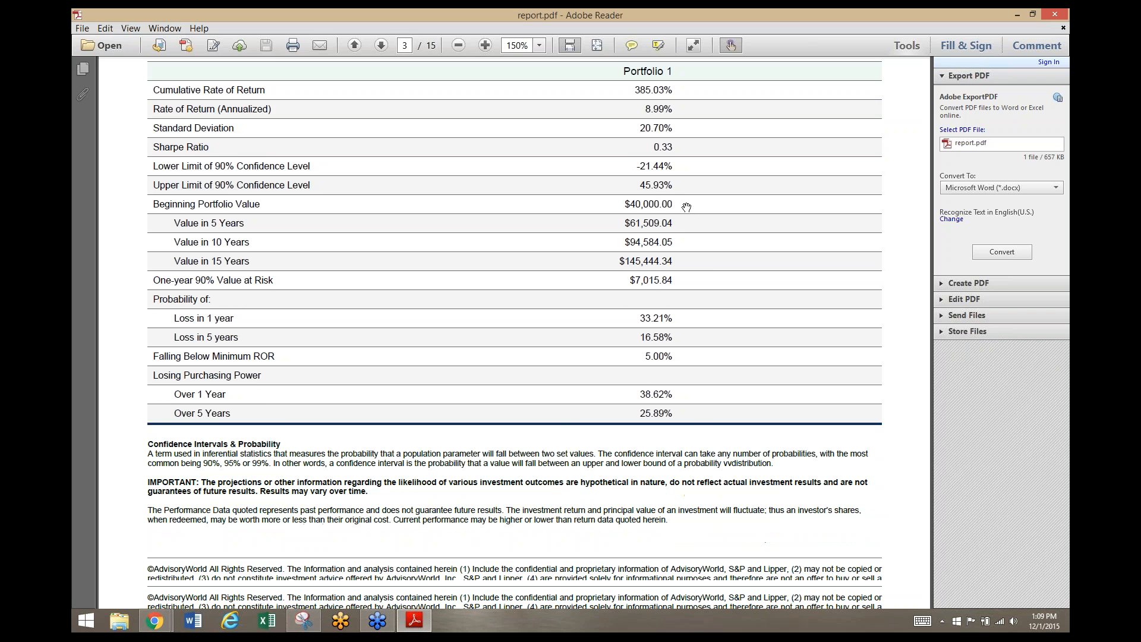
- Examine the Normal Distribution of Returns, Hypothetical Performance, Return & Standard Deviation, and Theoretical Range of Returns and Values sections
scroll(686, 207, down, 12)
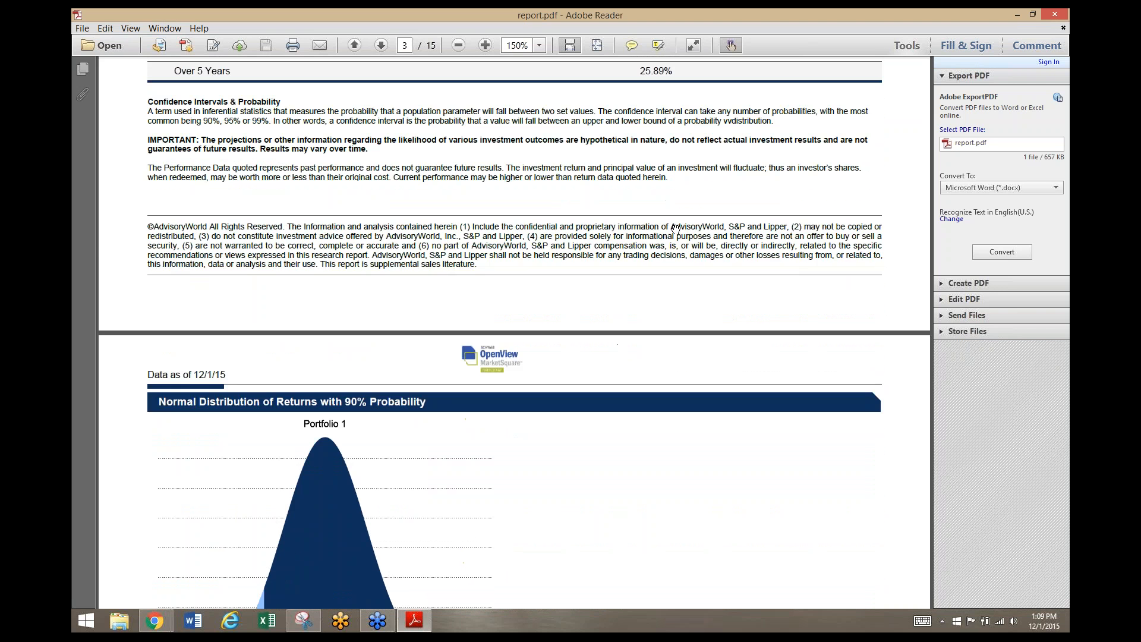
scroll(676, 229, down, 10)
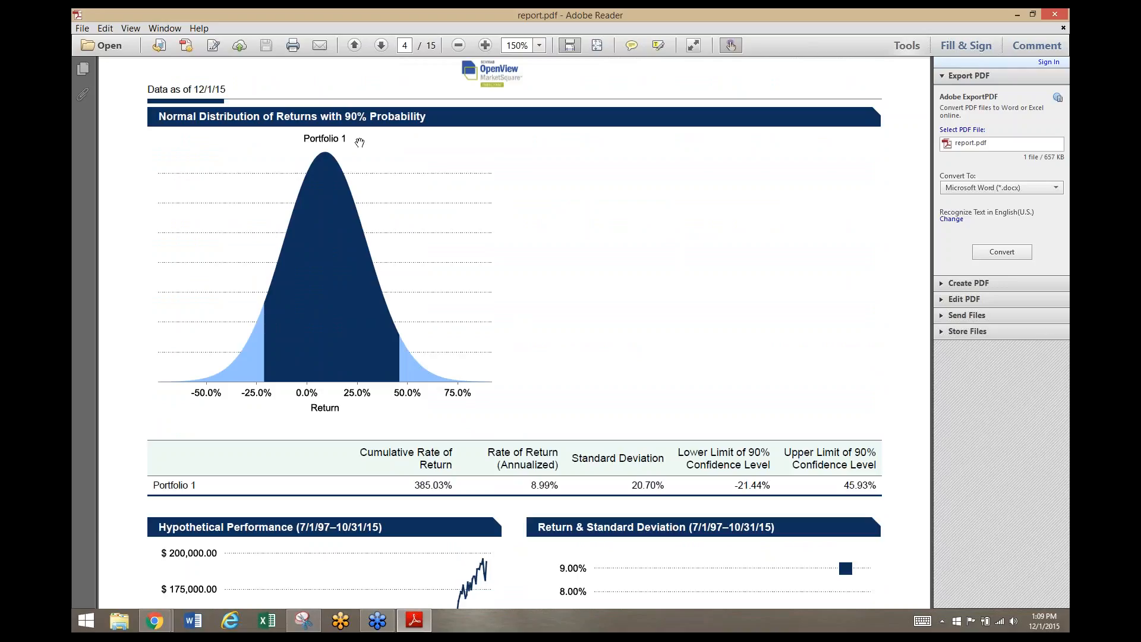
scroll(443, 430, down, 2)
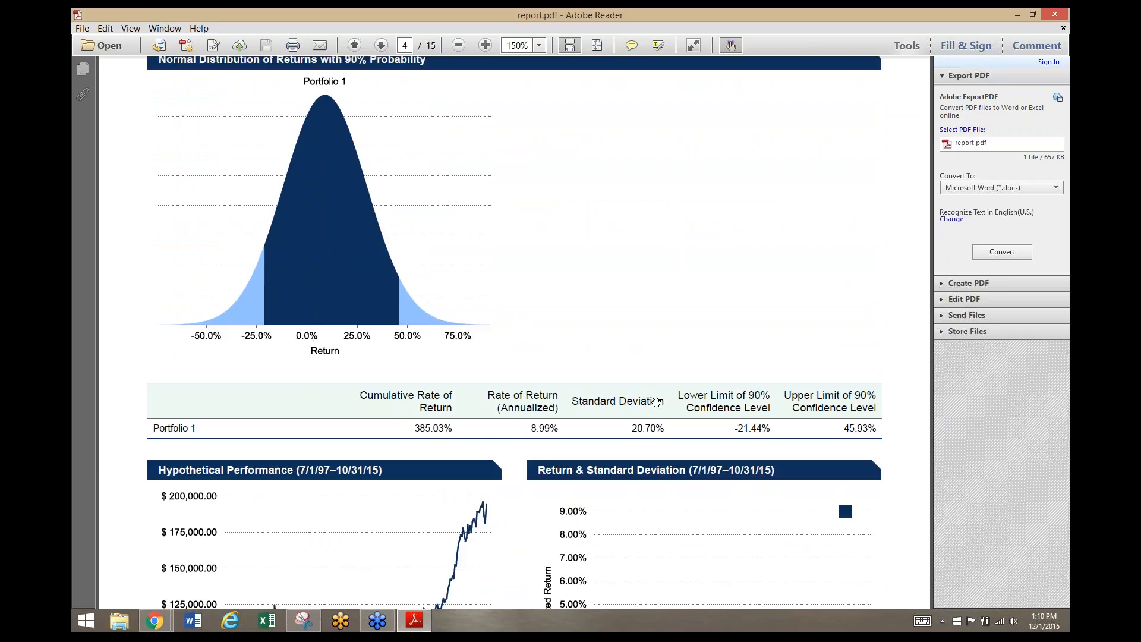
scroll(663, 425, down, 2)
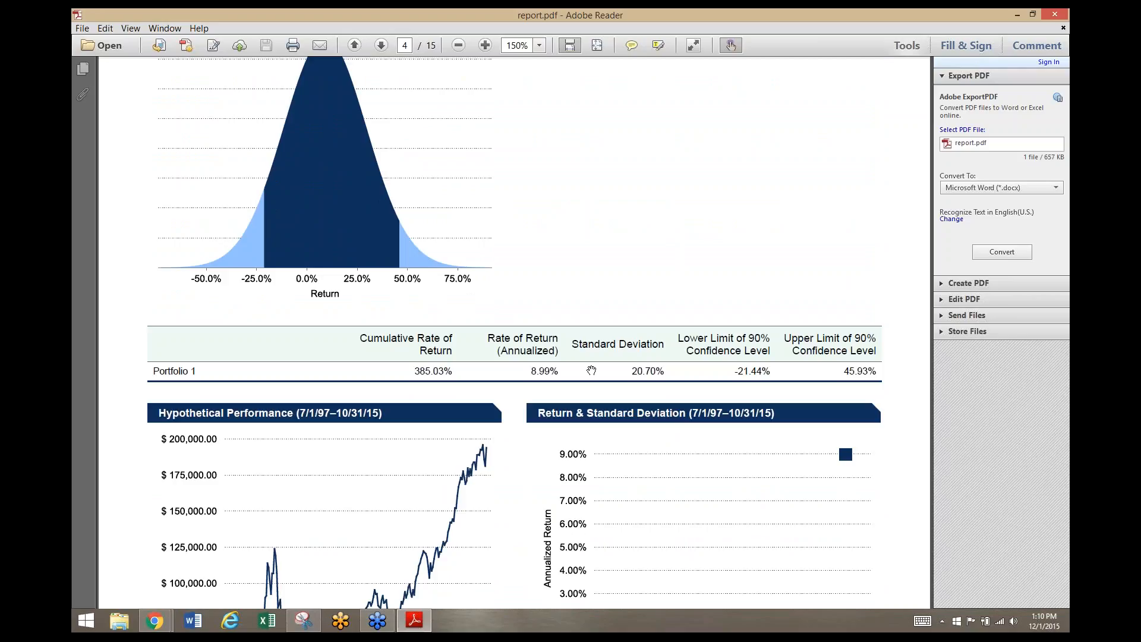
scroll(591, 371, down, 6)
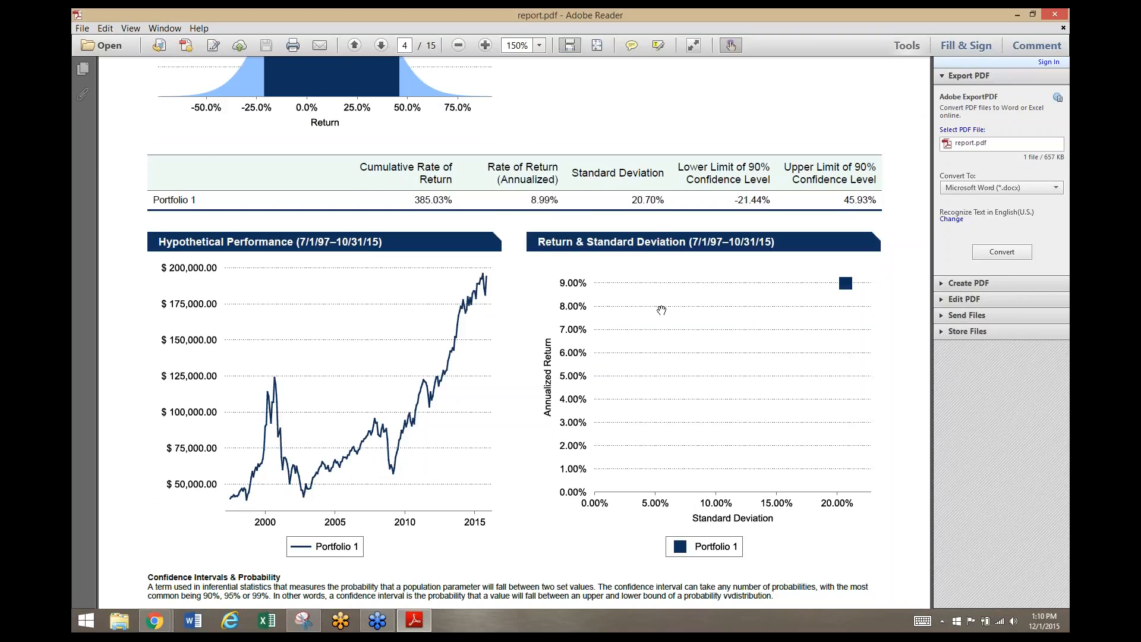
scroll(660, 307, down, 11)
scroll(628, 331, down, 15)
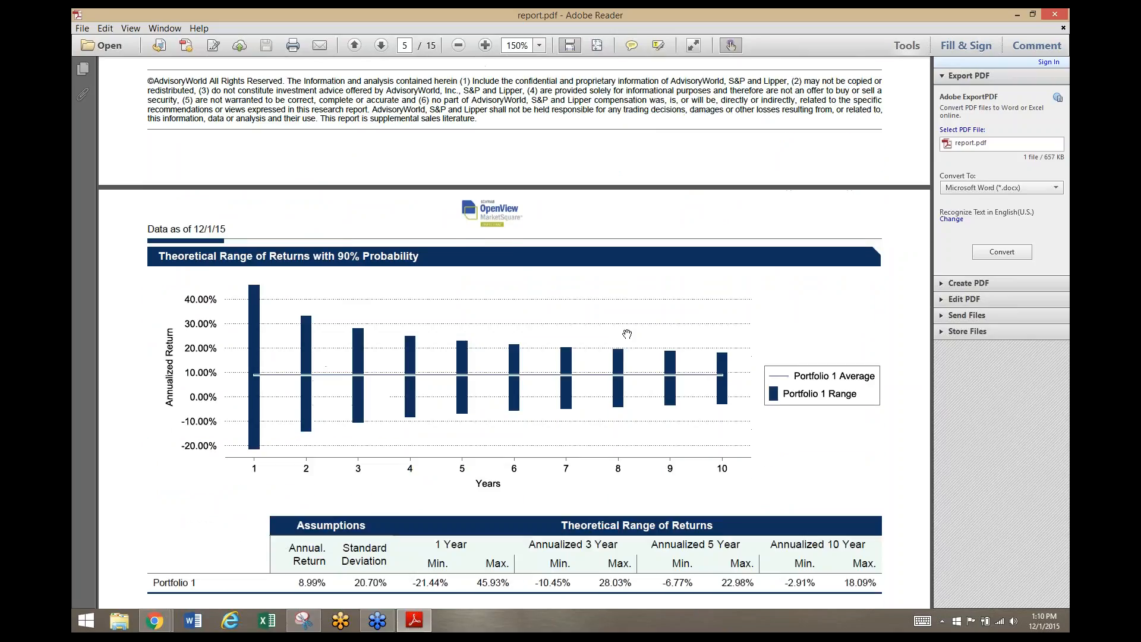
scroll(620, 339, down, 2)
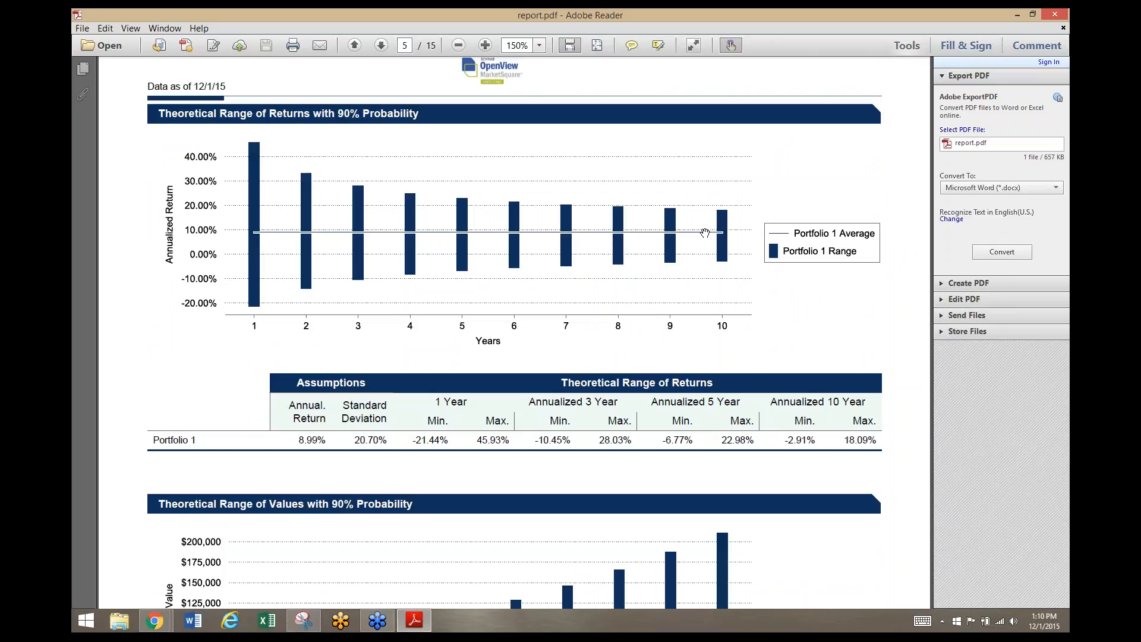
scroll(705, 233, down, 5)
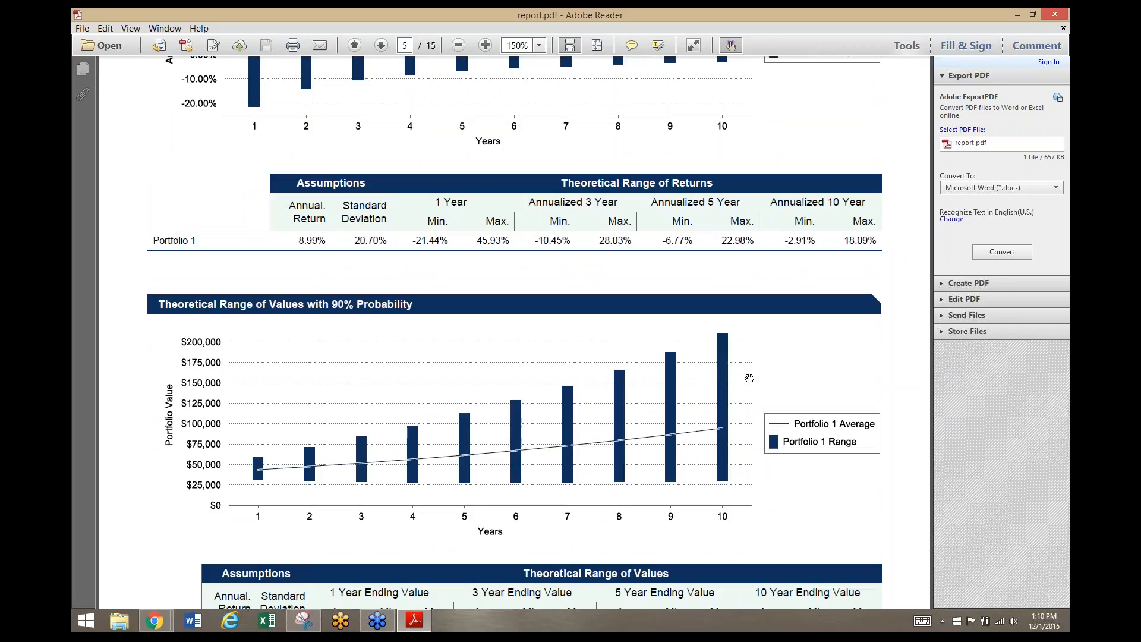
scroll(750, 380, up, 1)
scroll(749, 380, up, 2)
scroll(256, 149, up, 3)
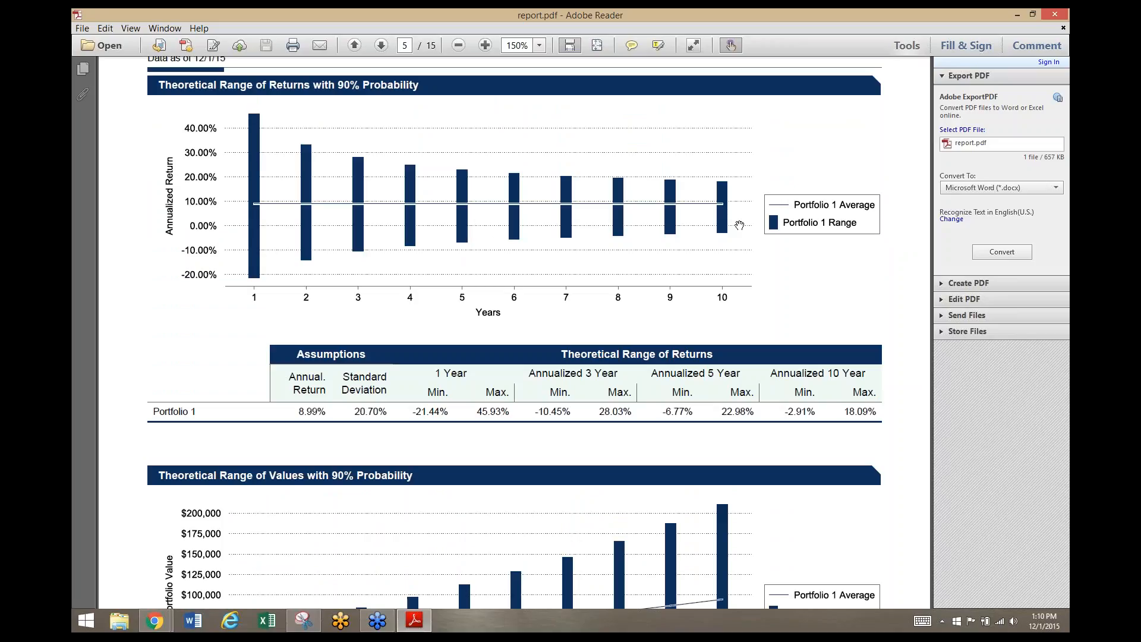
scroll(739, 225, down, 15)
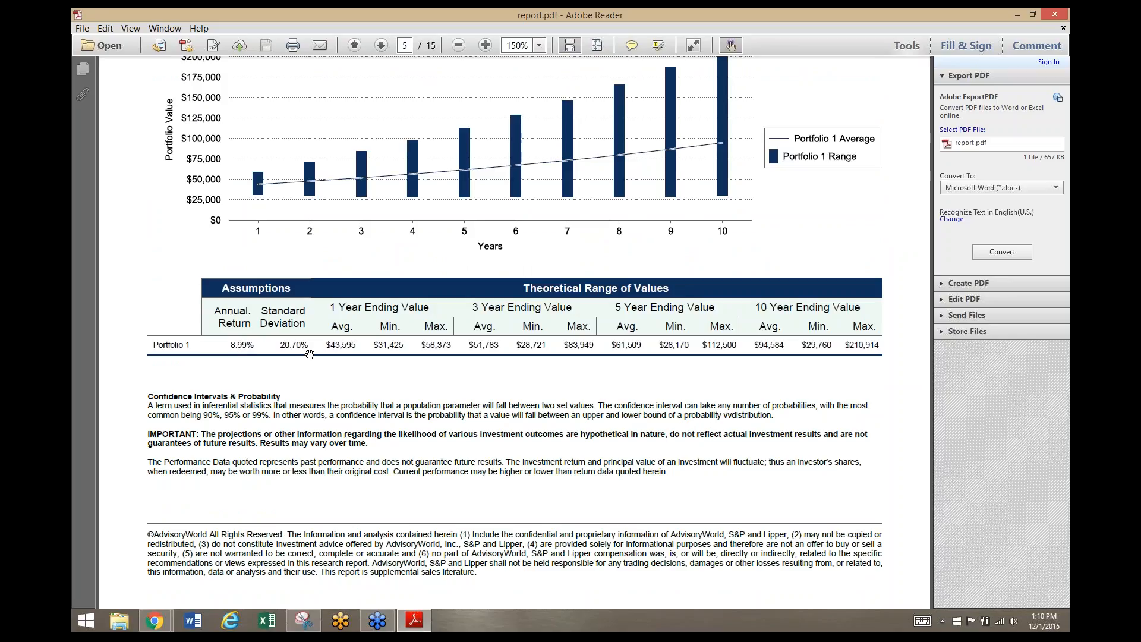
- Review the Macro and Asset Class Allocation, the equity and fixed income properties, and the top 10 equity countries, sectors and holdings
scroll(310, 354, down, 16)
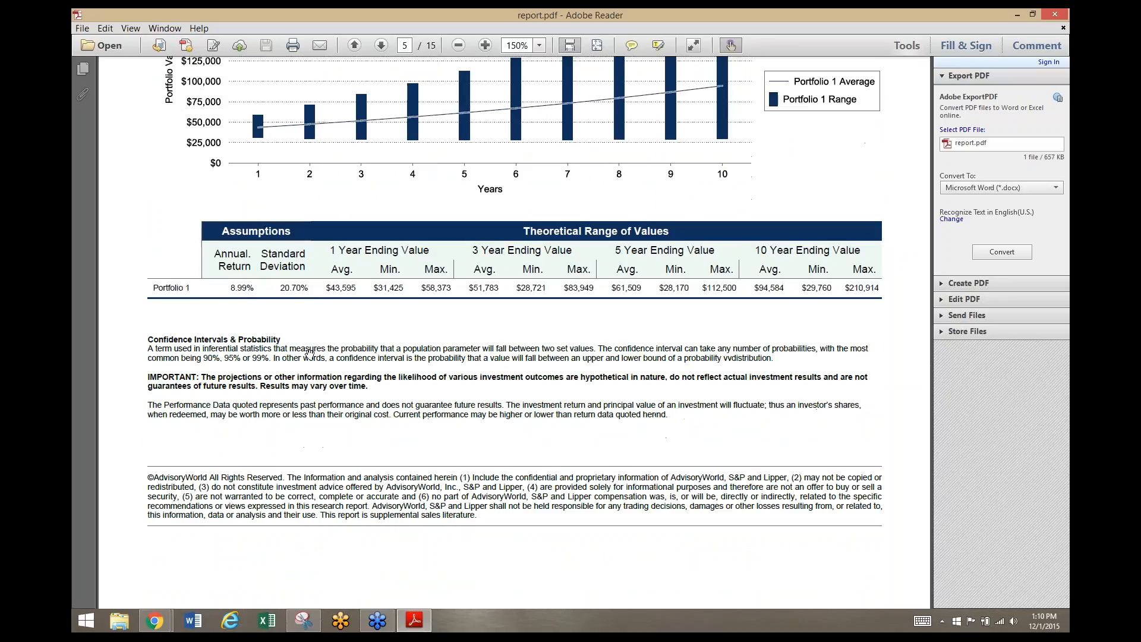
scroll(407, 378, down, 6)
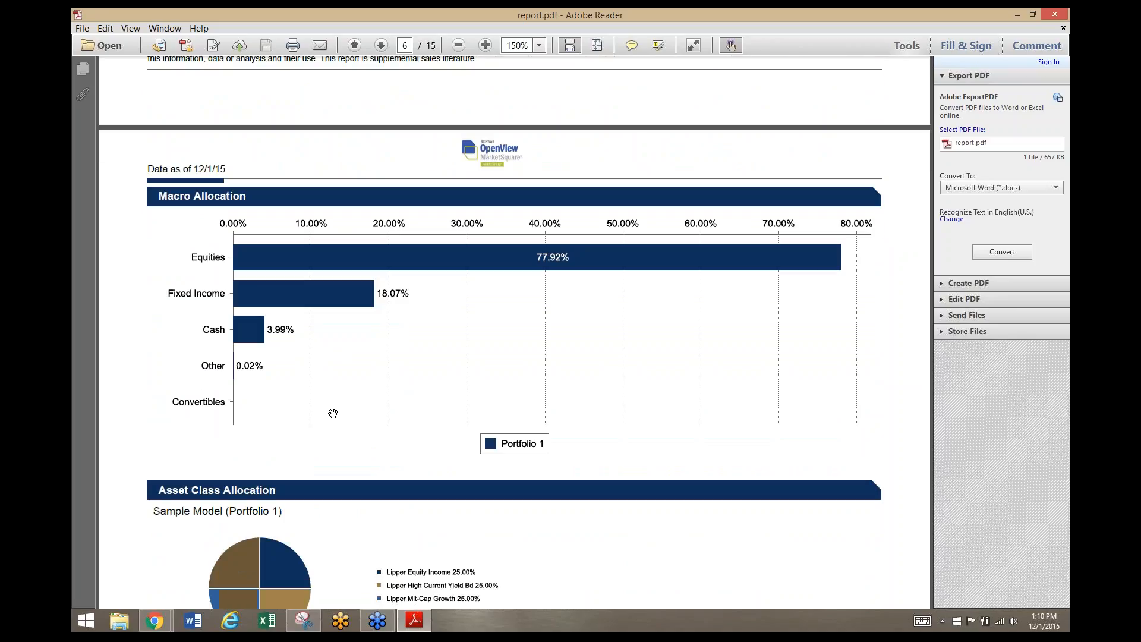
scroll(278, 408, down, 6)
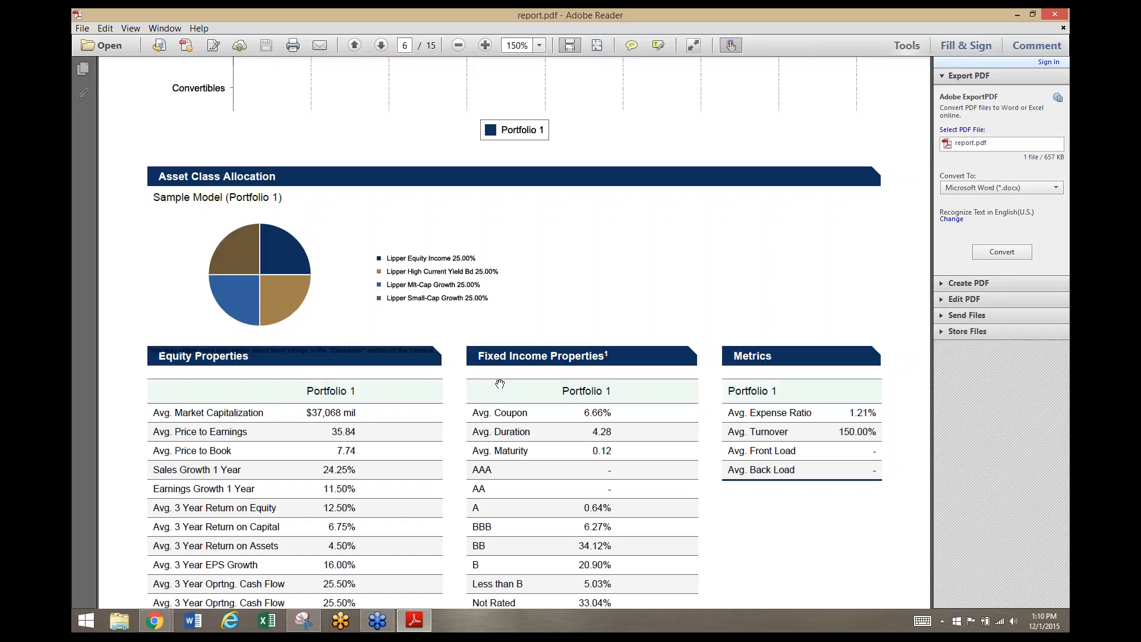
scroll(499, 384, down, 3)
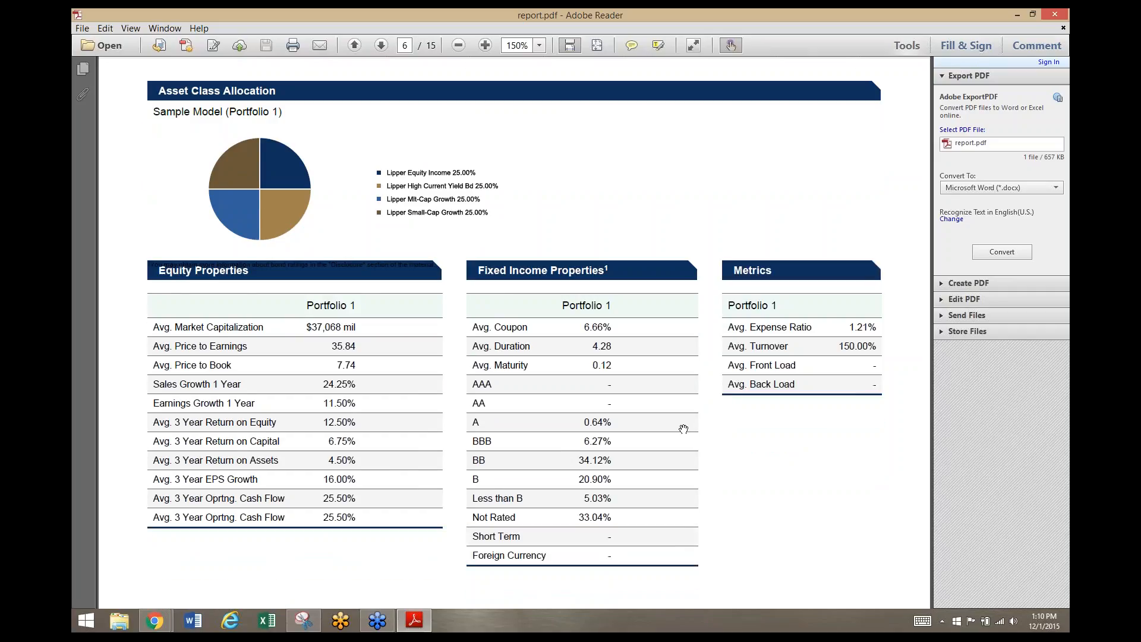
scroll(681, 432, down, 20)
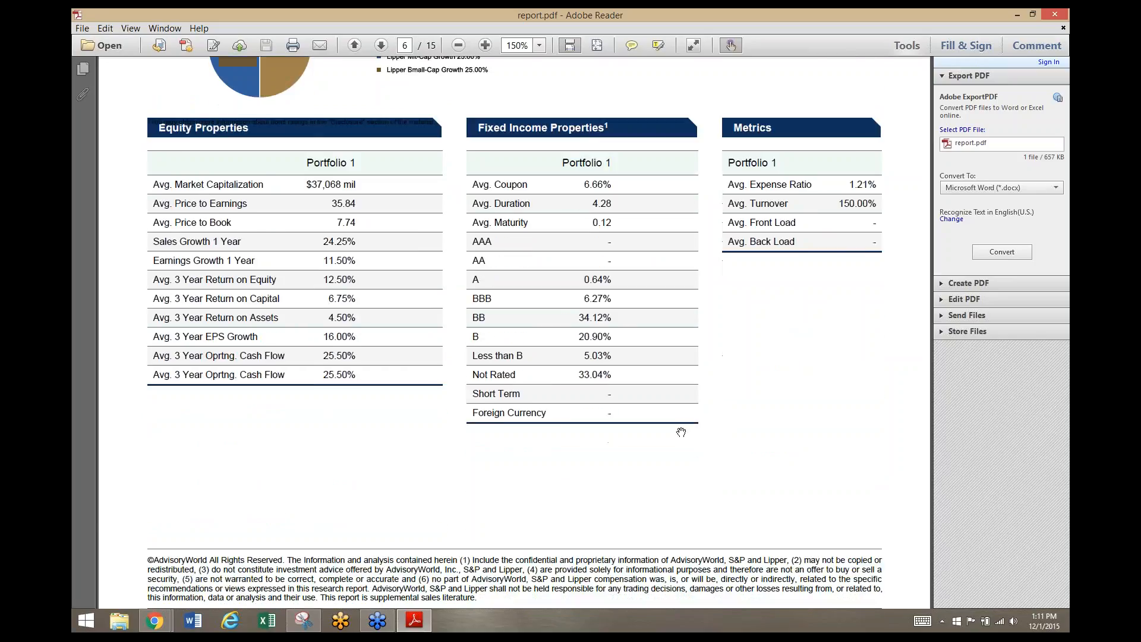
scroll(681, 432, down, 4)
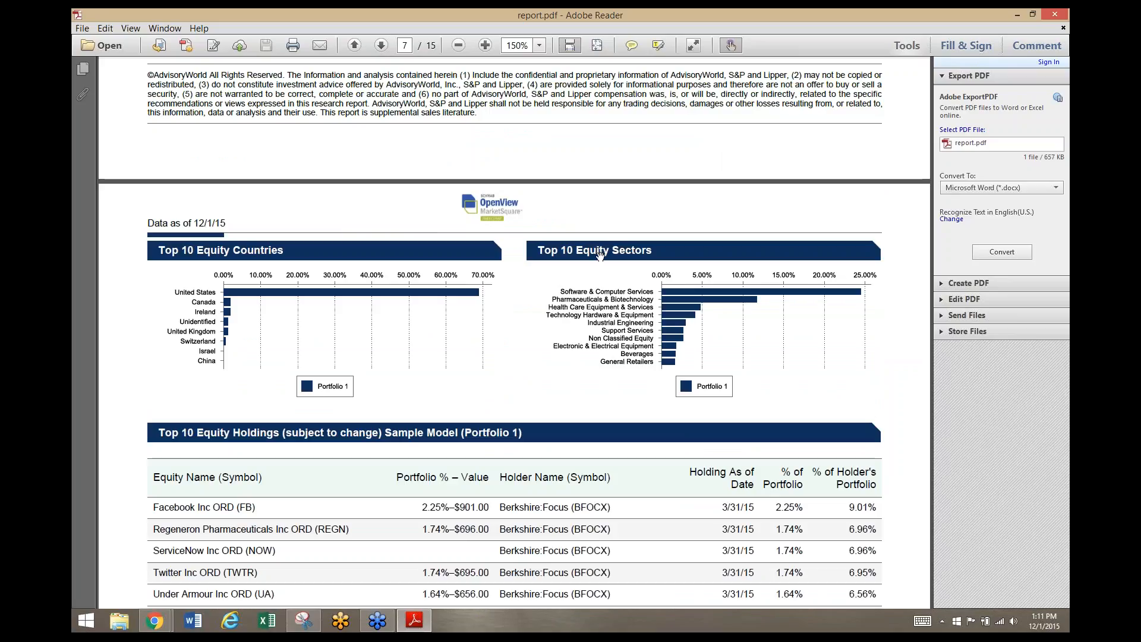
scroll(603, 275, down, 5)
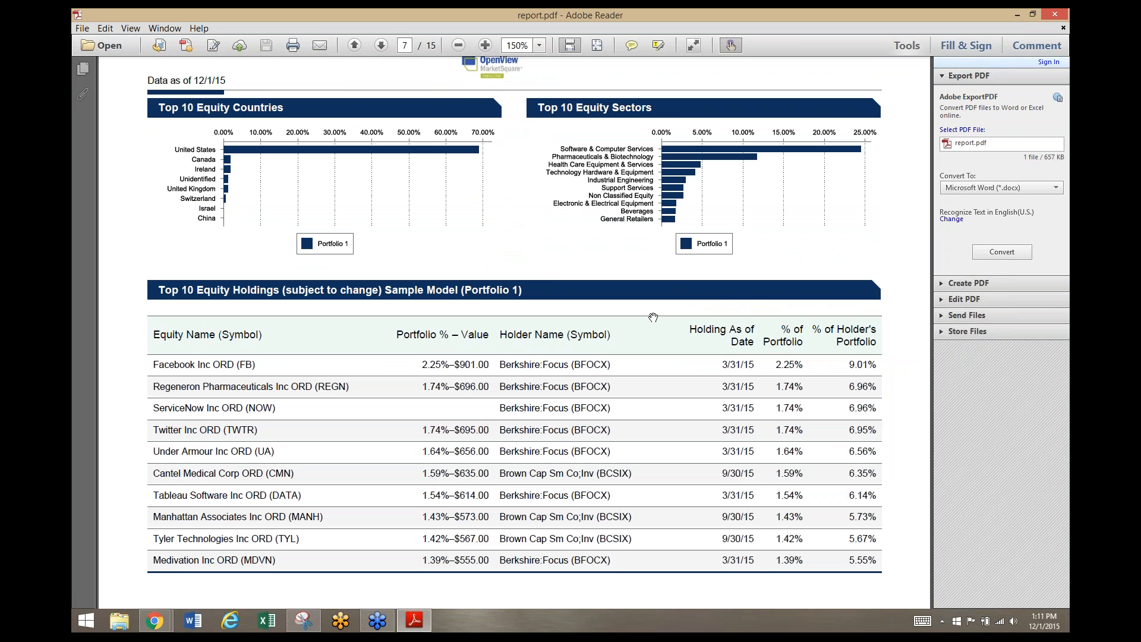
- Examine the report's Style Analysis chart, its benchmark index table and the explanatory notes beneath them
scroll(653, 316, down, 12)
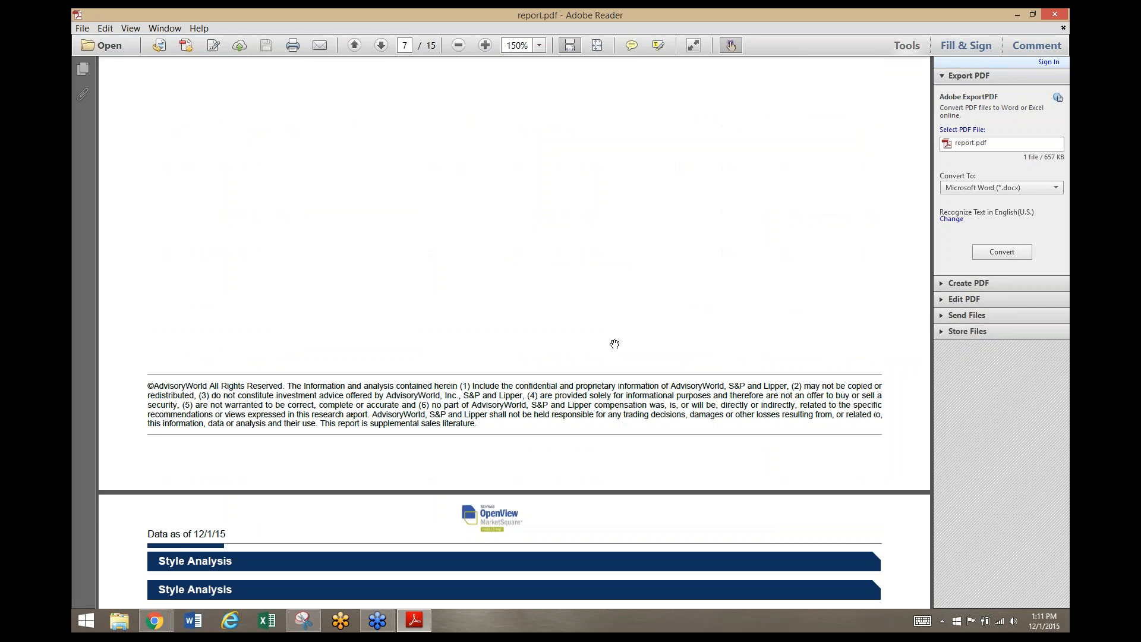
scroll(614, 344, down, 9)
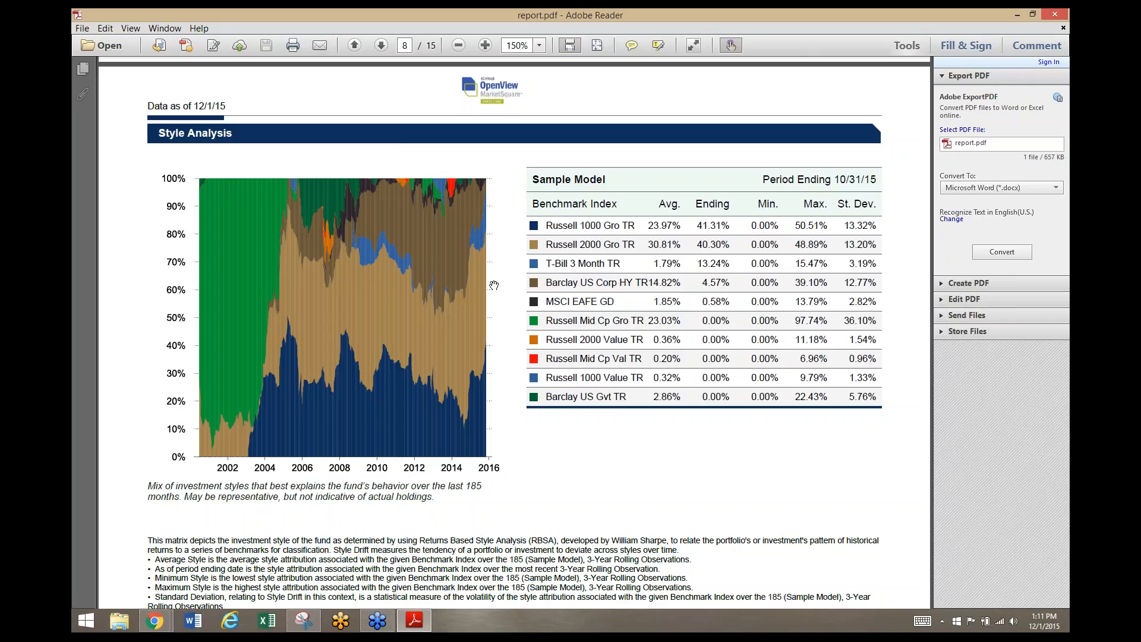
scroll(494, 285, down, 5)
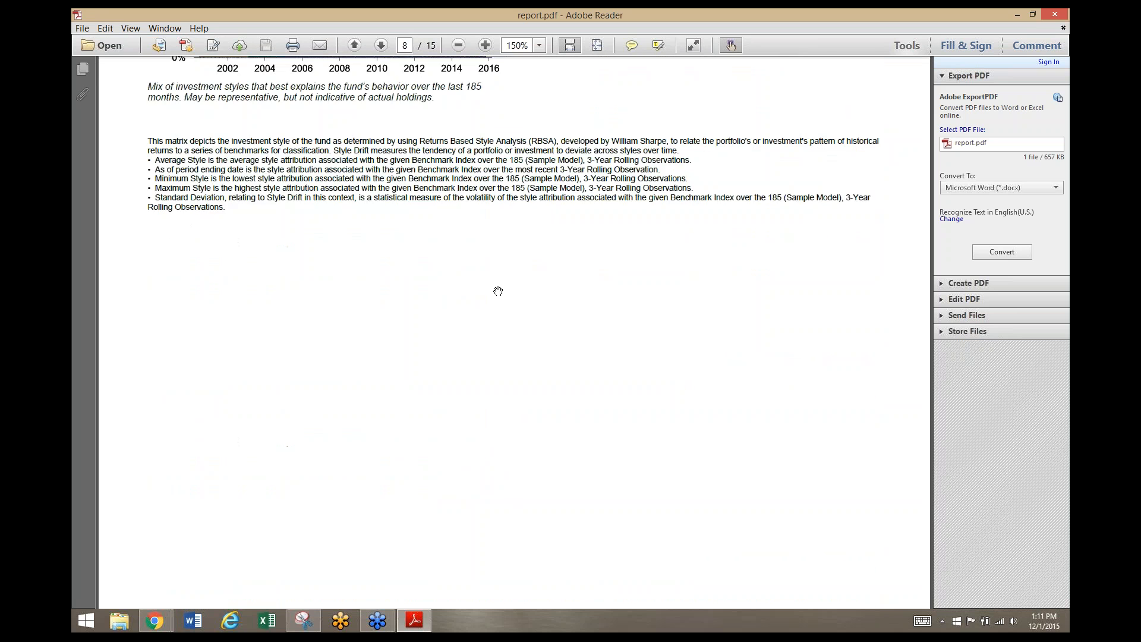
- Review the Monte Carlo Simulation chart with its Assumptions and Results tables and the accompanying disclosure text
scroll(498, 291, down, 5)
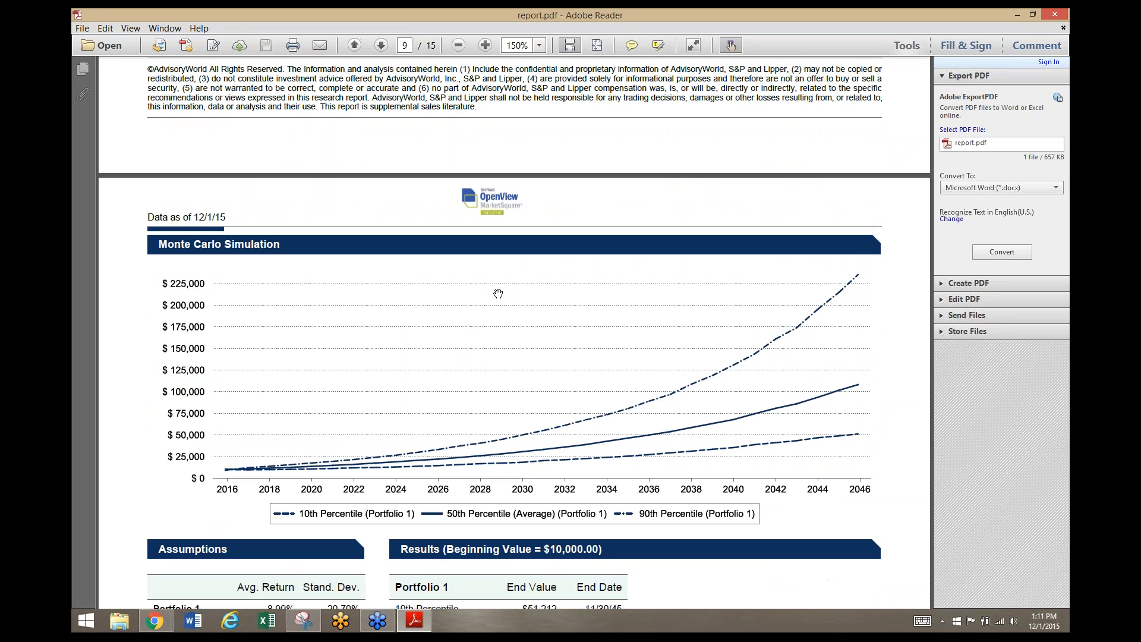
scroll(496, 293, down, 1)
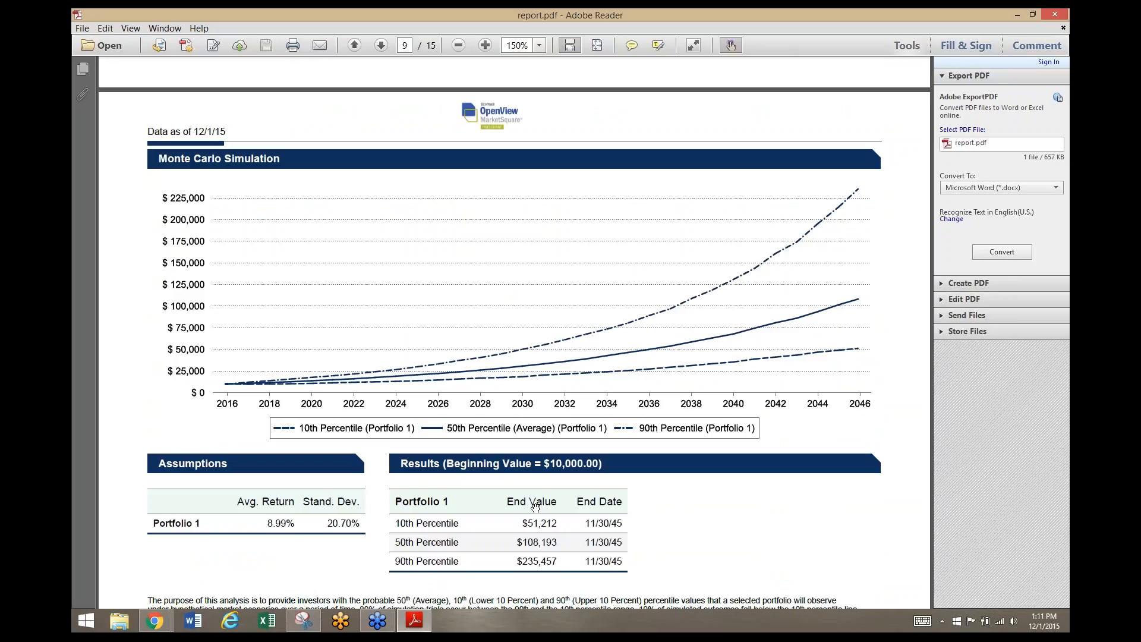
scroll(534, 508, down, 1)
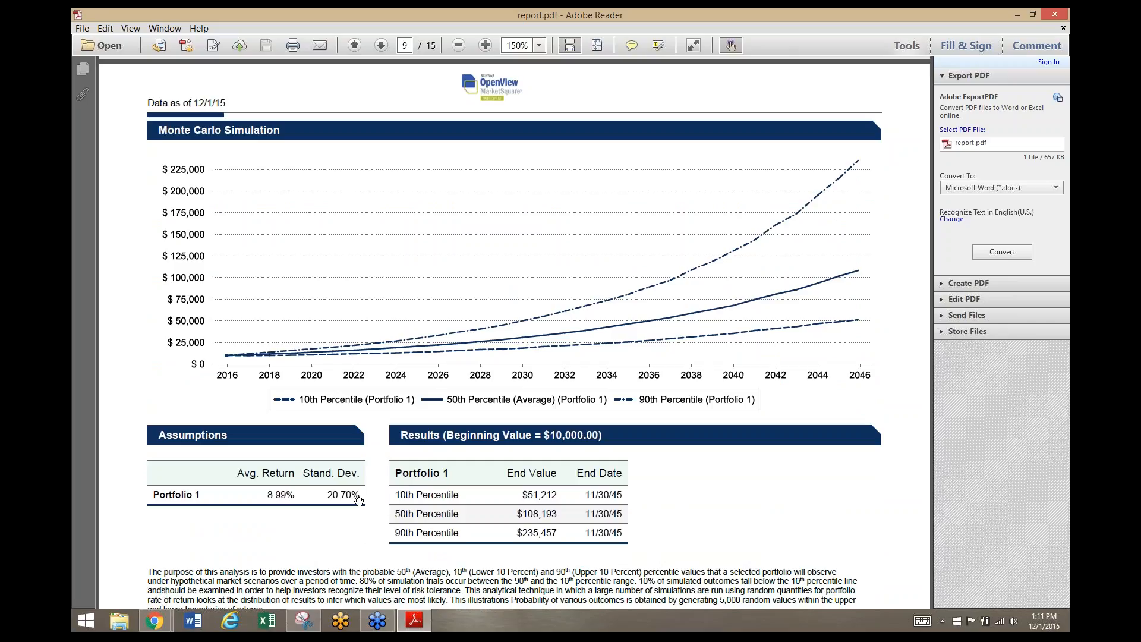
scroll(404, 463, up, 1)
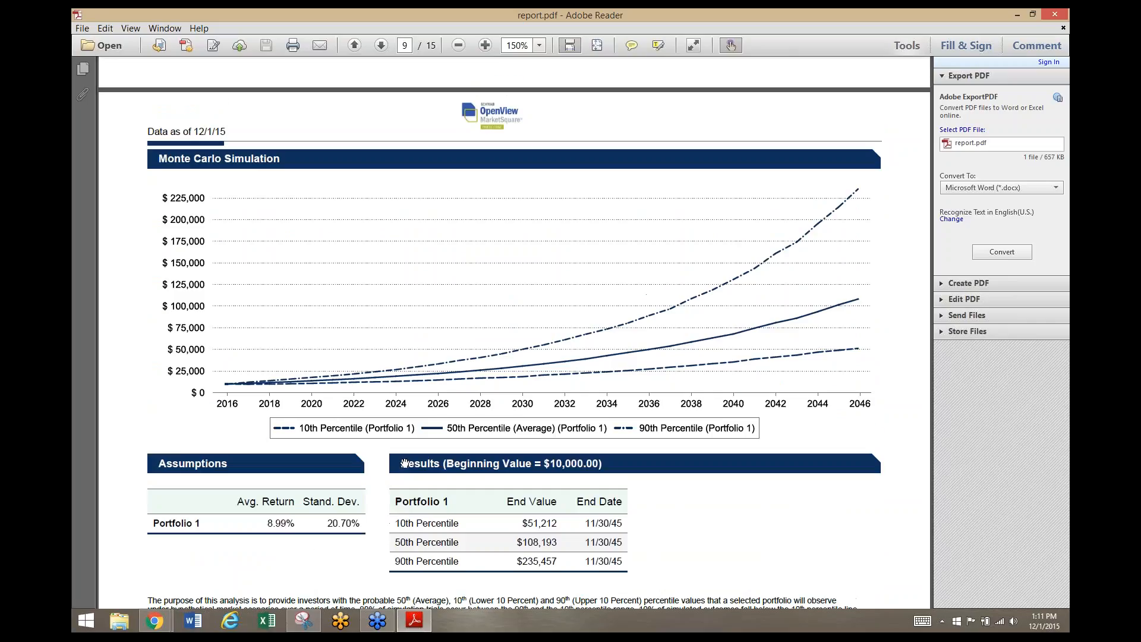
scroll(404, 463, down, 1)
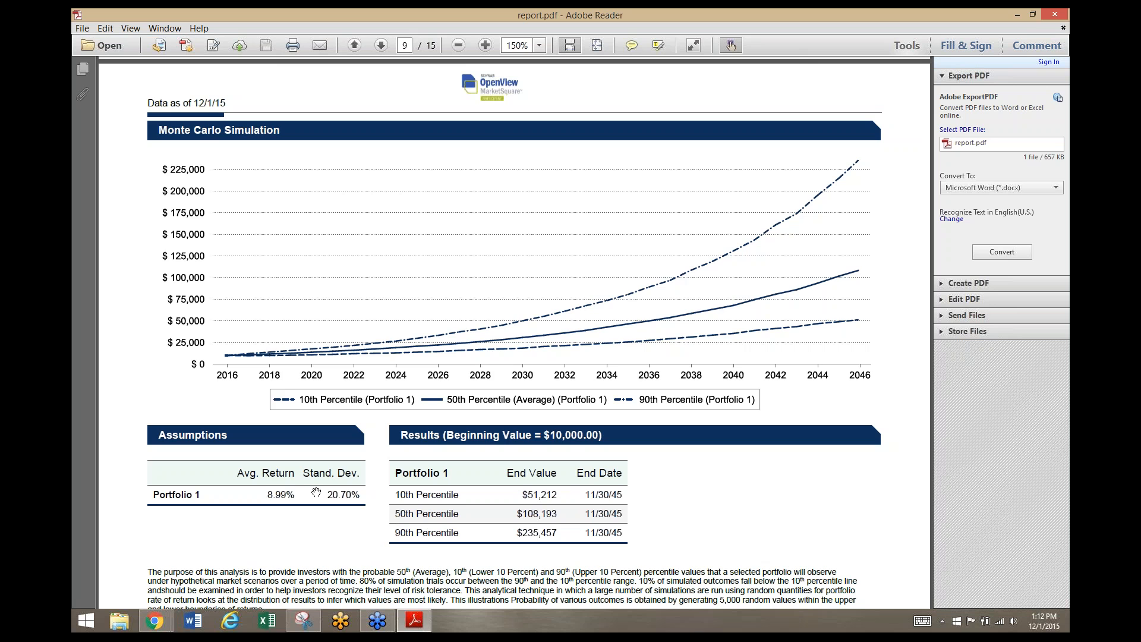
scroll(359, 328, down, 5)
scroll(360, 328, down, 15)
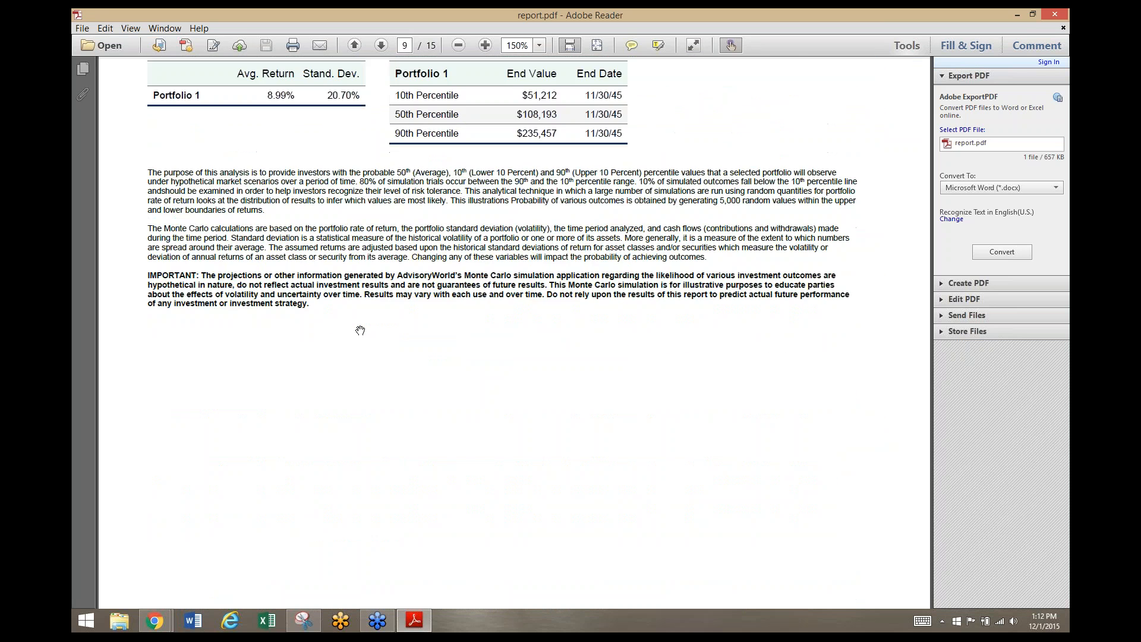
- Review the Monte Carlo Simulation Annual Results table for Portfolio 1 through its final ending date
scroll(365, 333, down, 7)
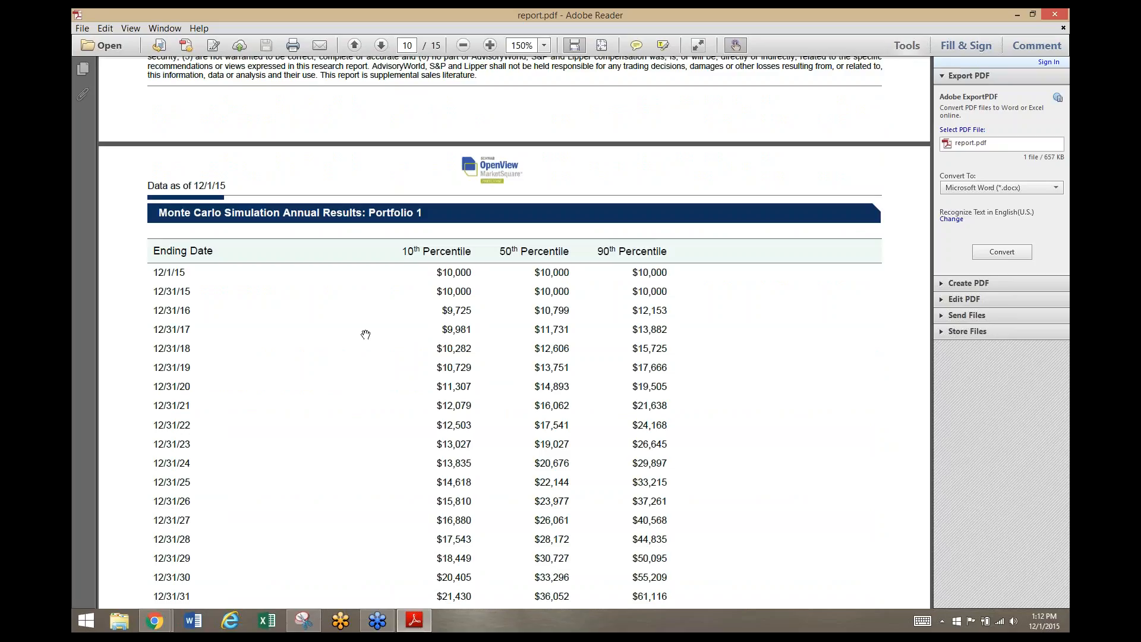
scroll(366, 335, down, 3)
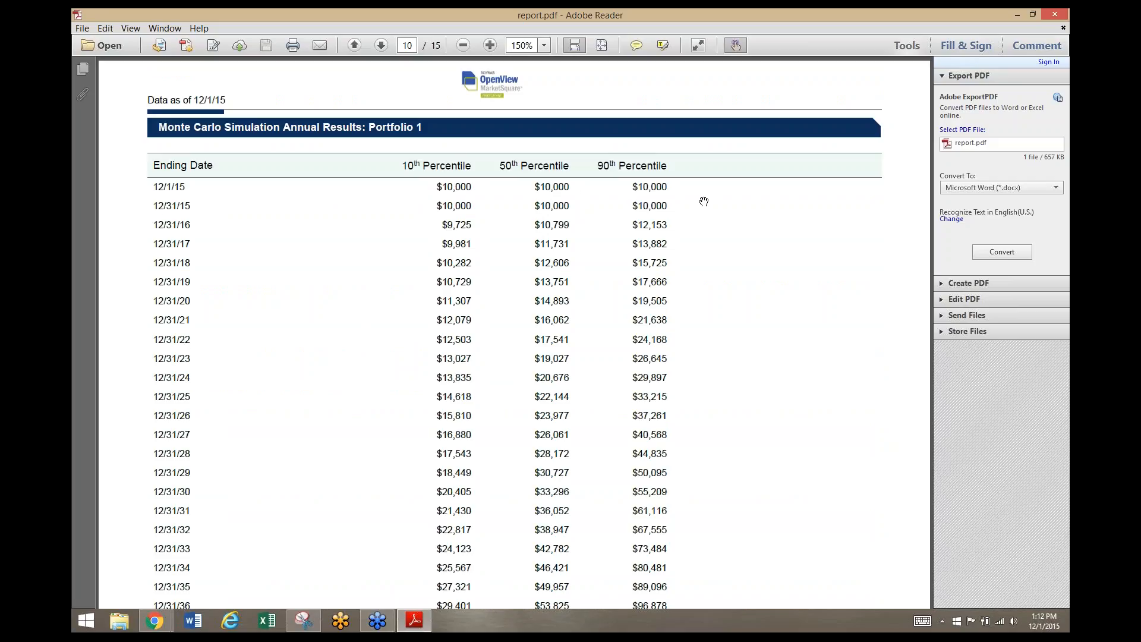
scroll(690, 217, down, 3)
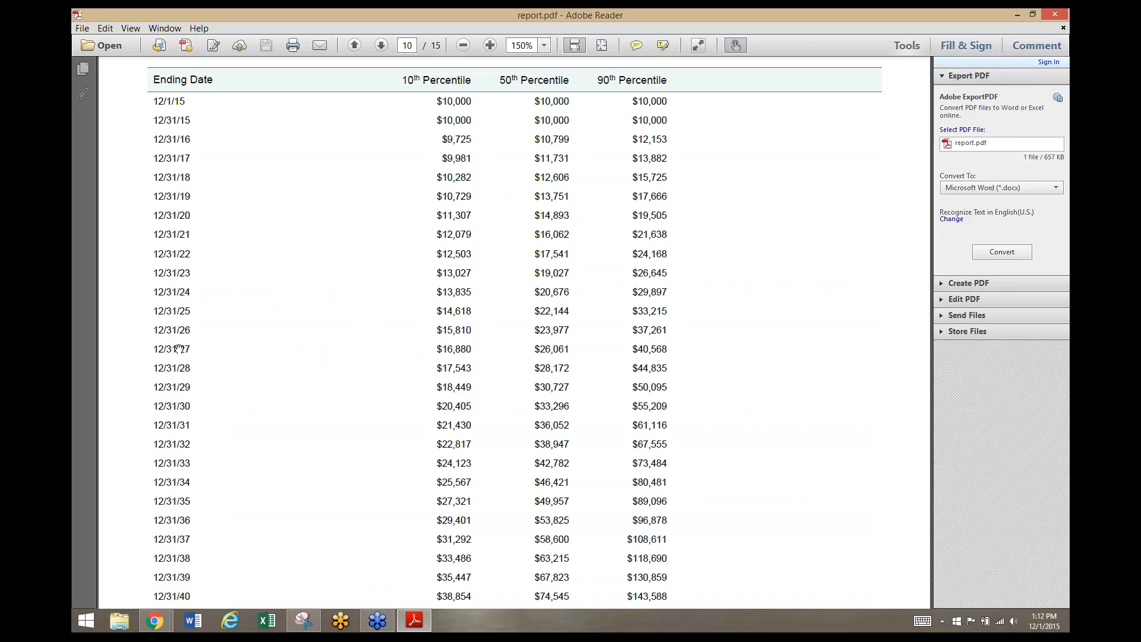
scroll(544, 378, down, 9)
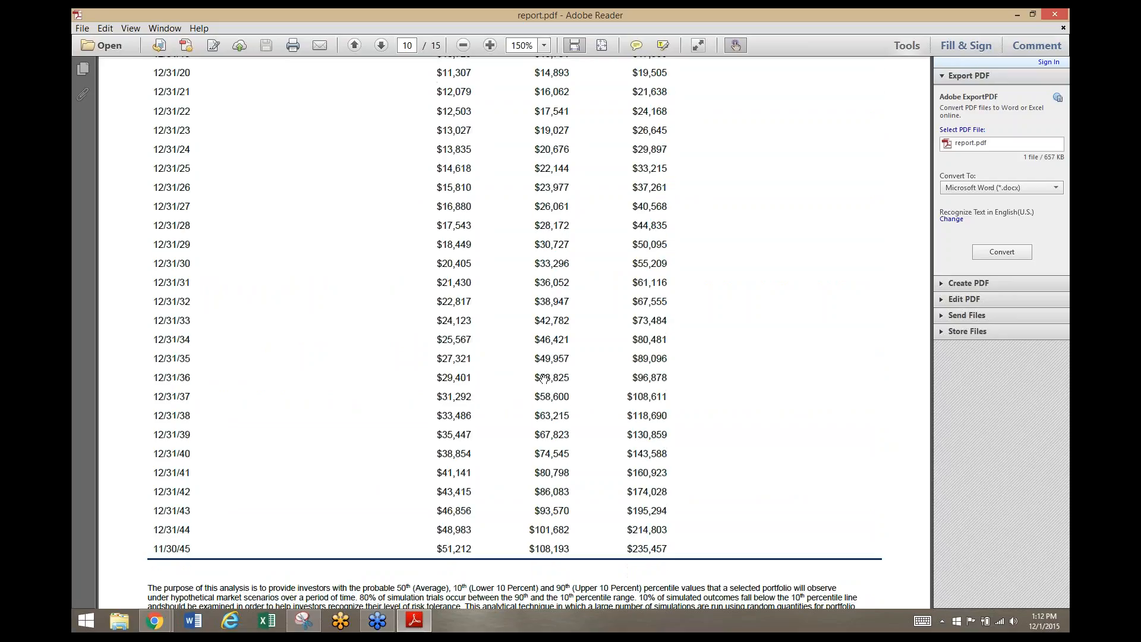
scroll(543, 378, down, 2)
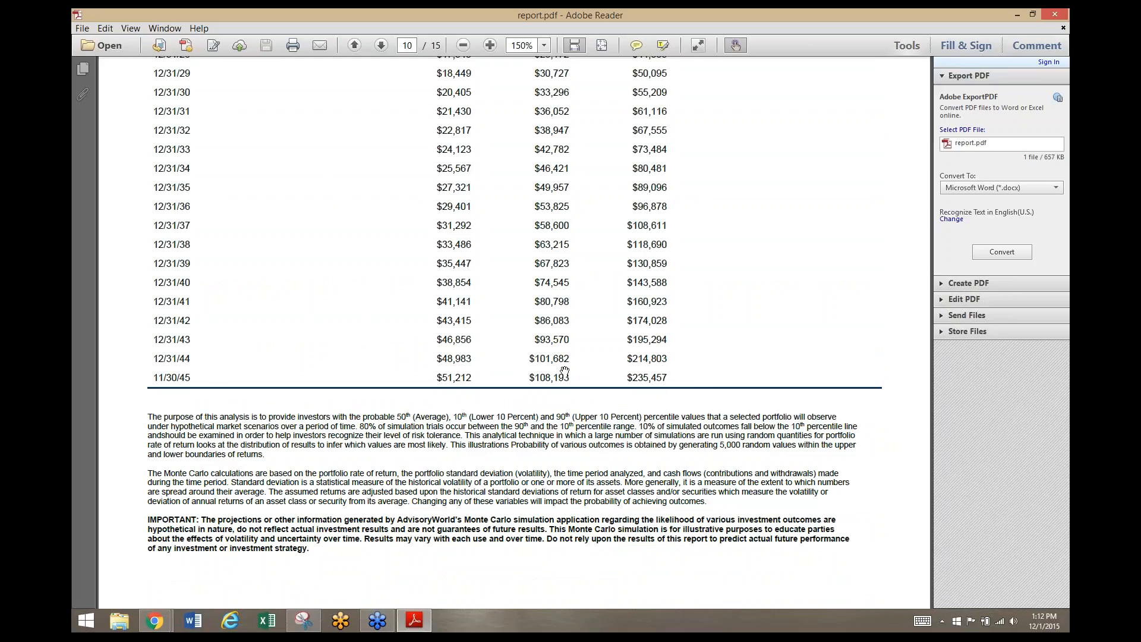
- Return to page 1 of the report, showing the Detailed Analytics Performance table
scroll(670, 372, up, 18)
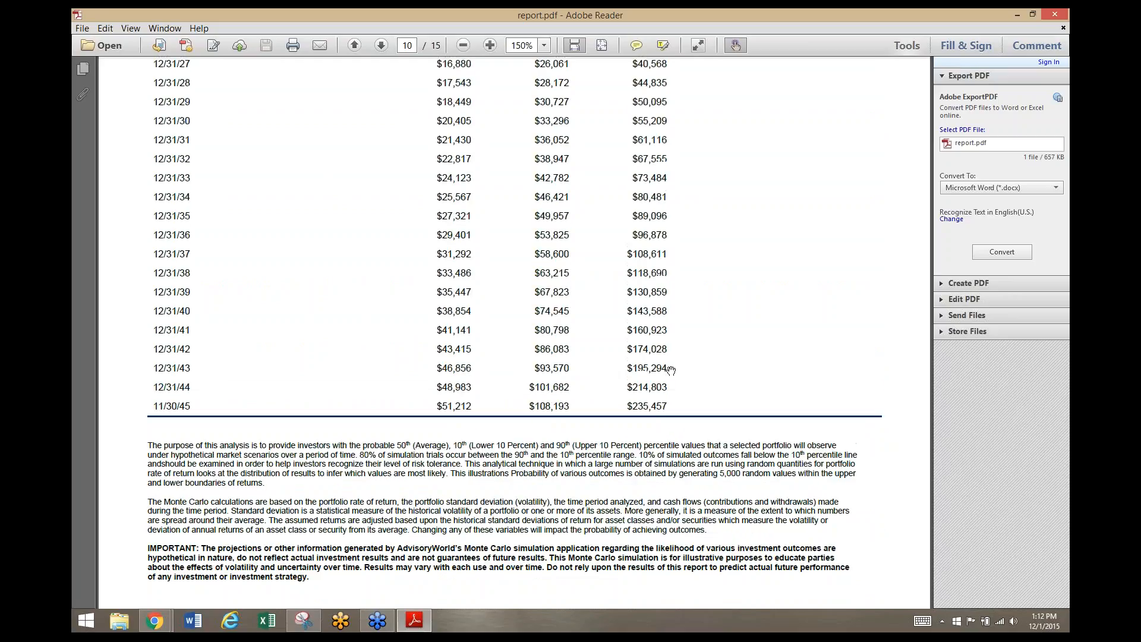
scroll(653, 391, up, 14)
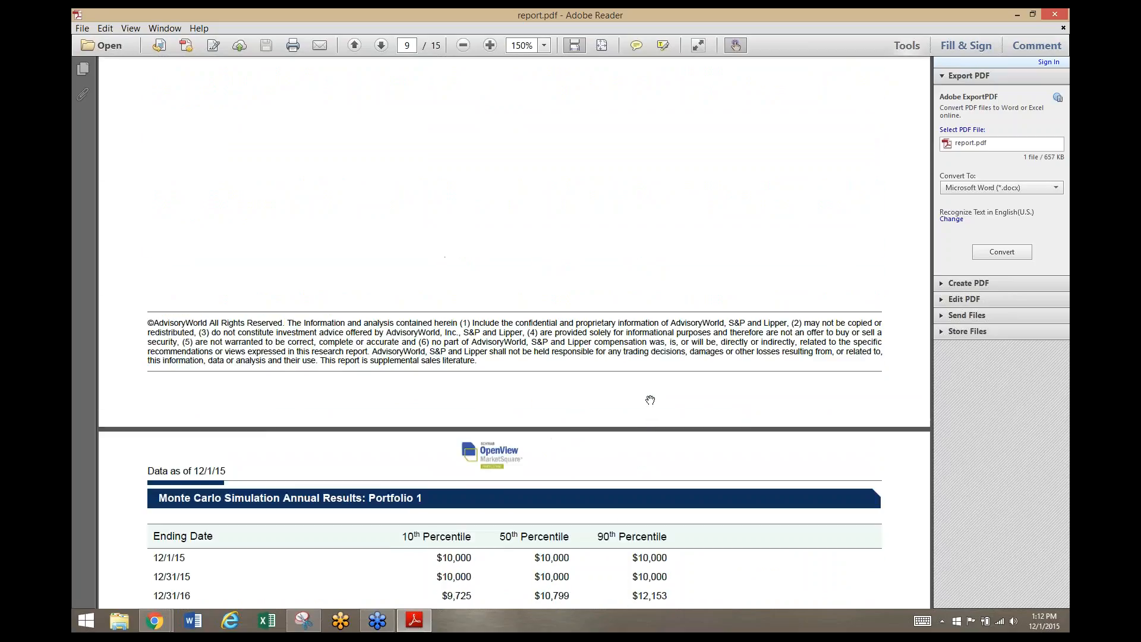
scroll(650, 403, up, 10)
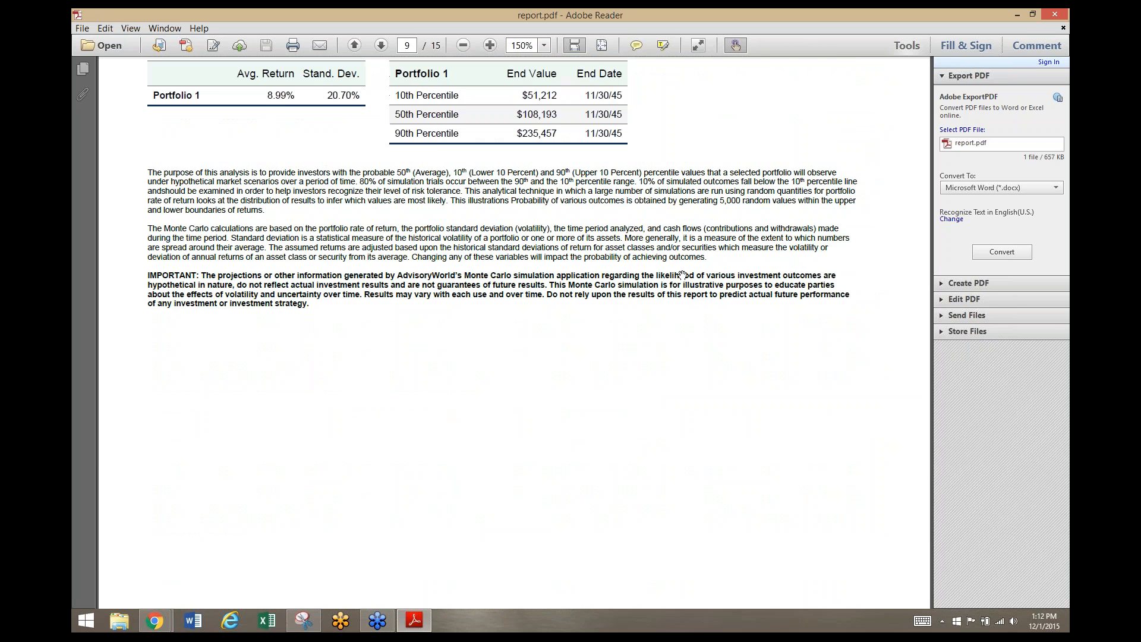
click(409, 47)
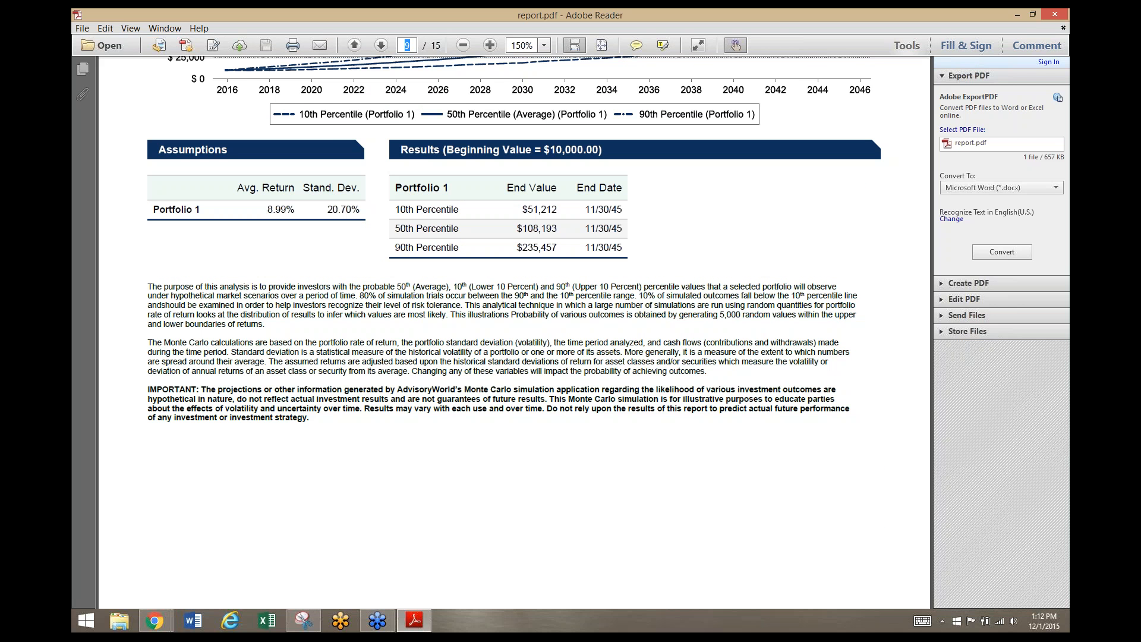
key(Return)
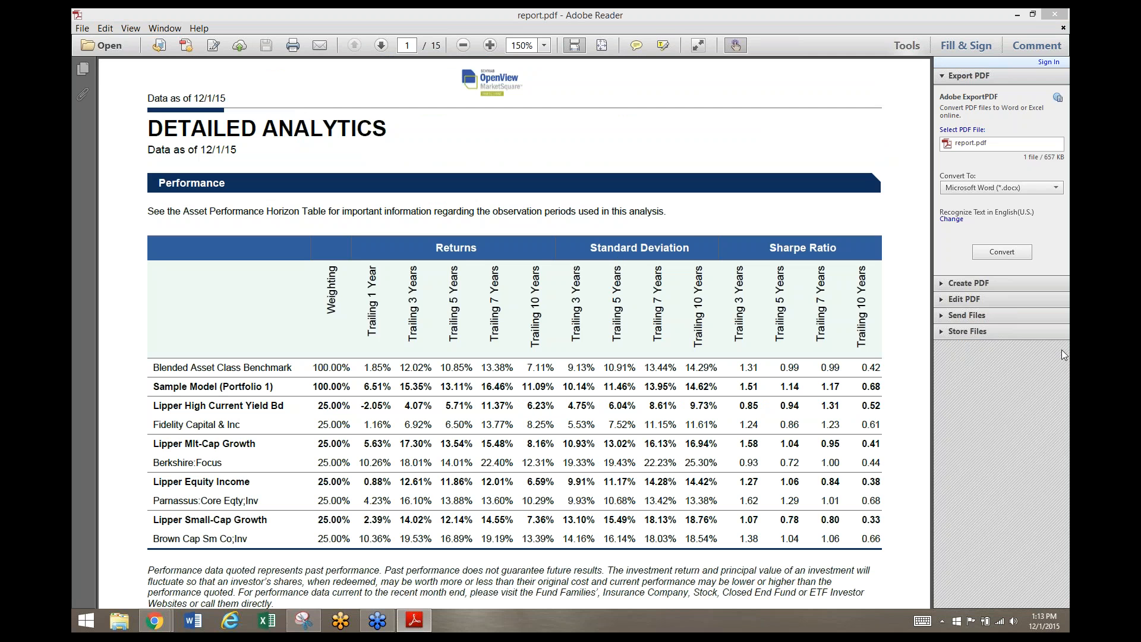
- Switch to AdvisoryWorld in the browser, review the portfolio's Allocation settings, and return to the Reports page
drag(816, 14, 719, 272)
click(732, 142)
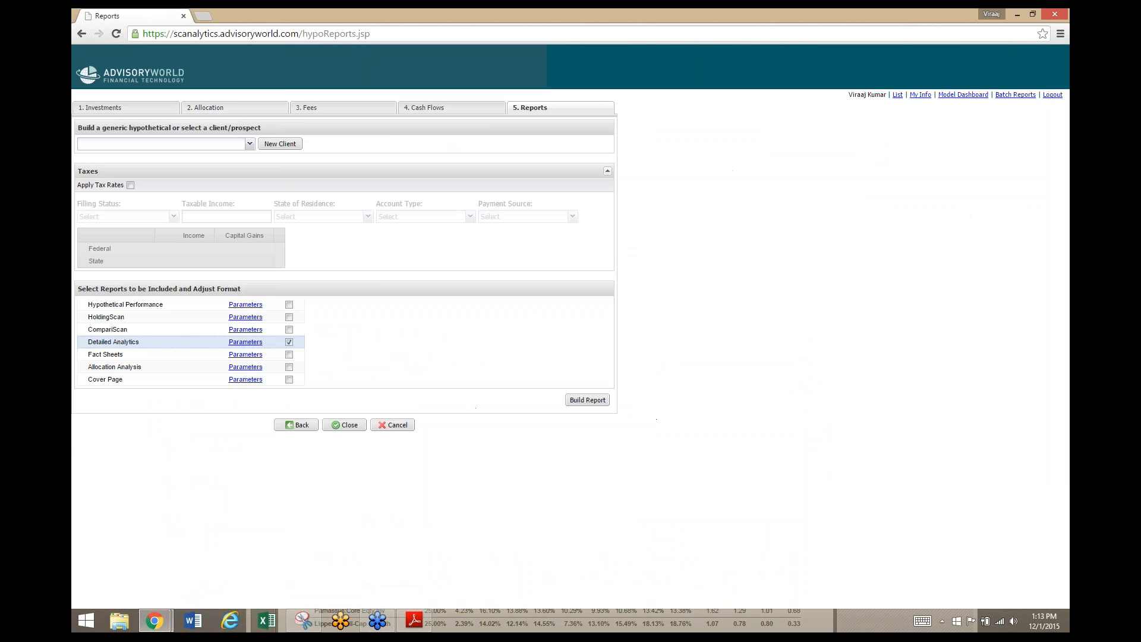
click(208, 108)
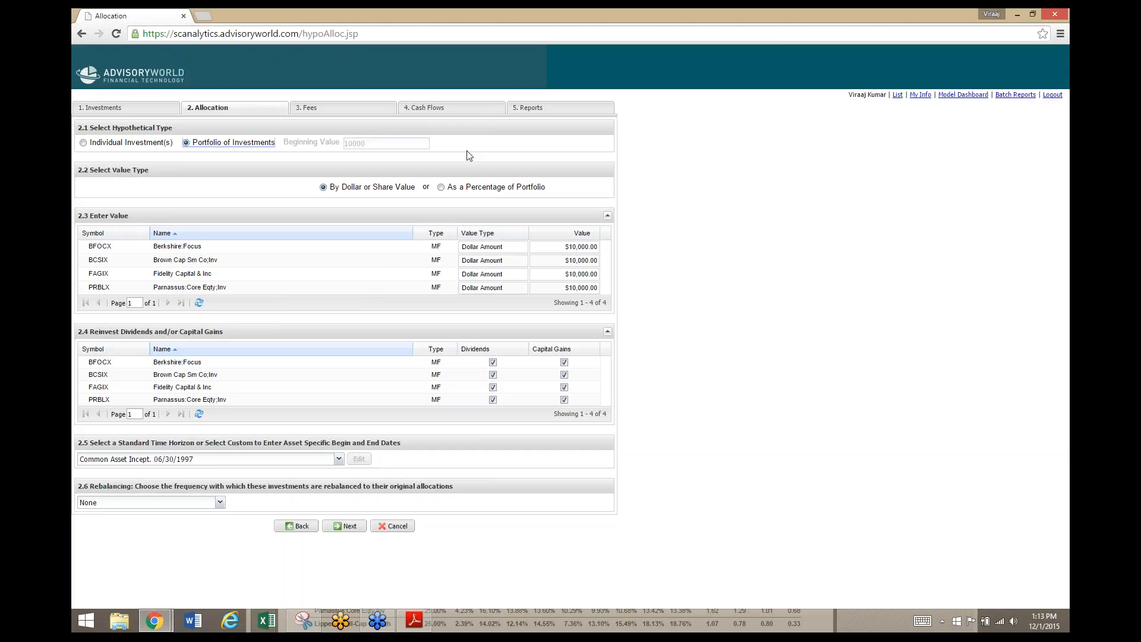
click(537, 112)
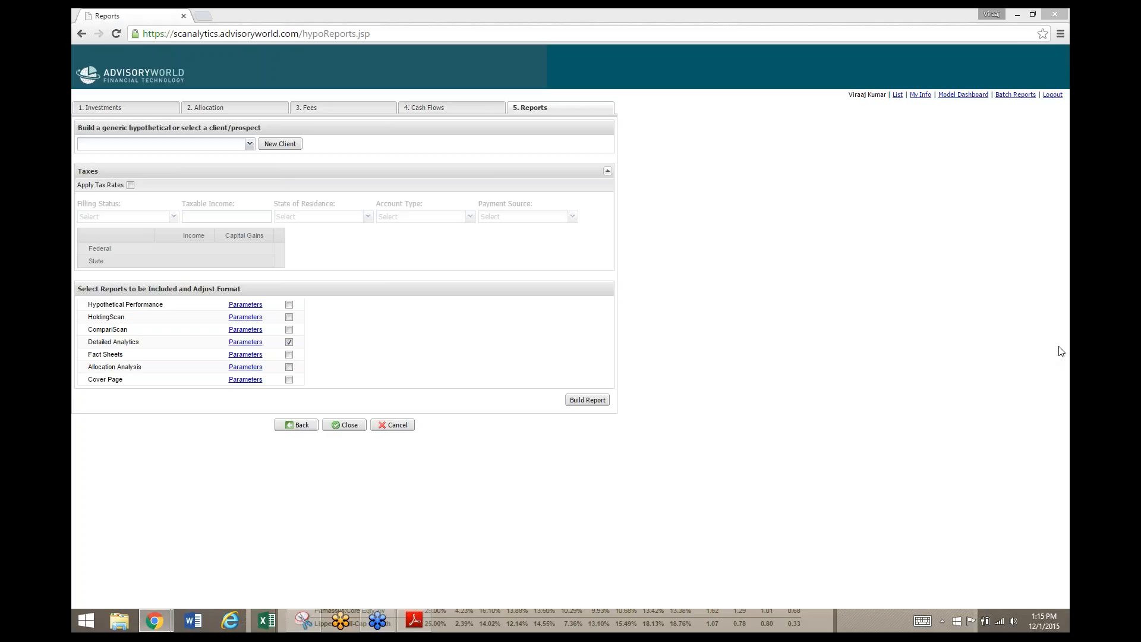
- Set the portfolio's standard time horizon on the Allocation page to Common Asset Share Class & Idx Incept. 12/31/1988
click(261, 109)
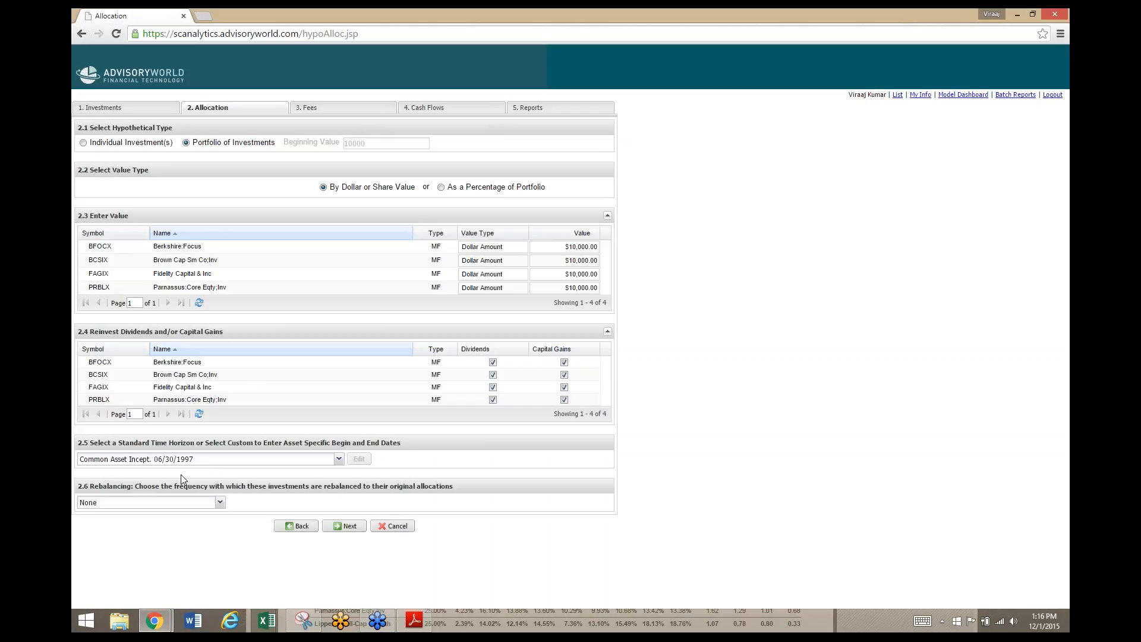
click(340, 461)
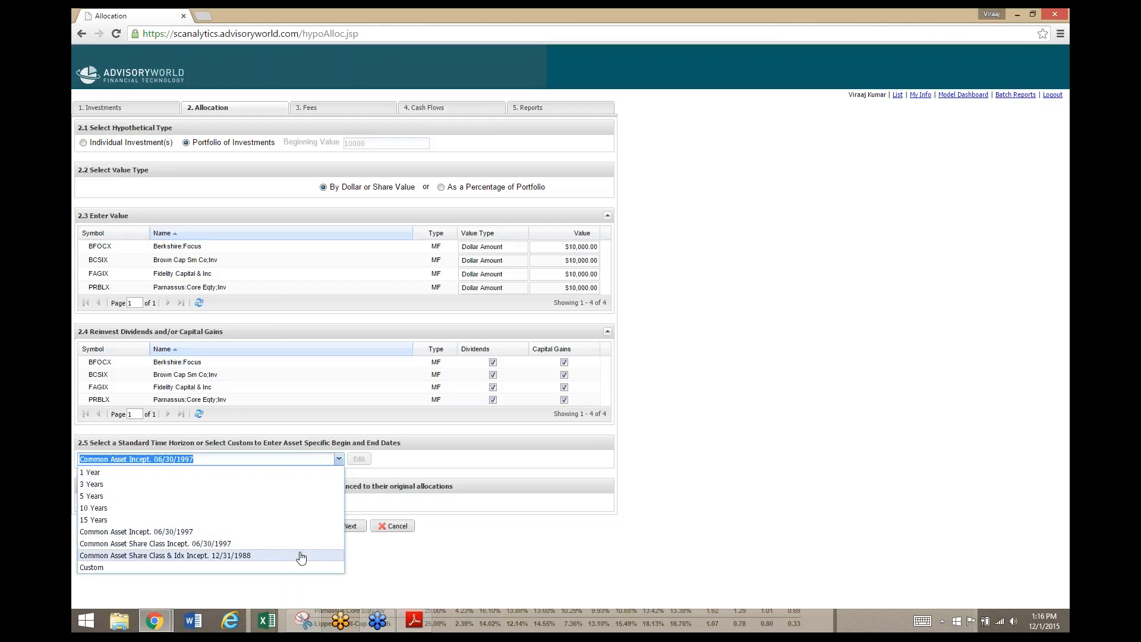
click(228, 555)
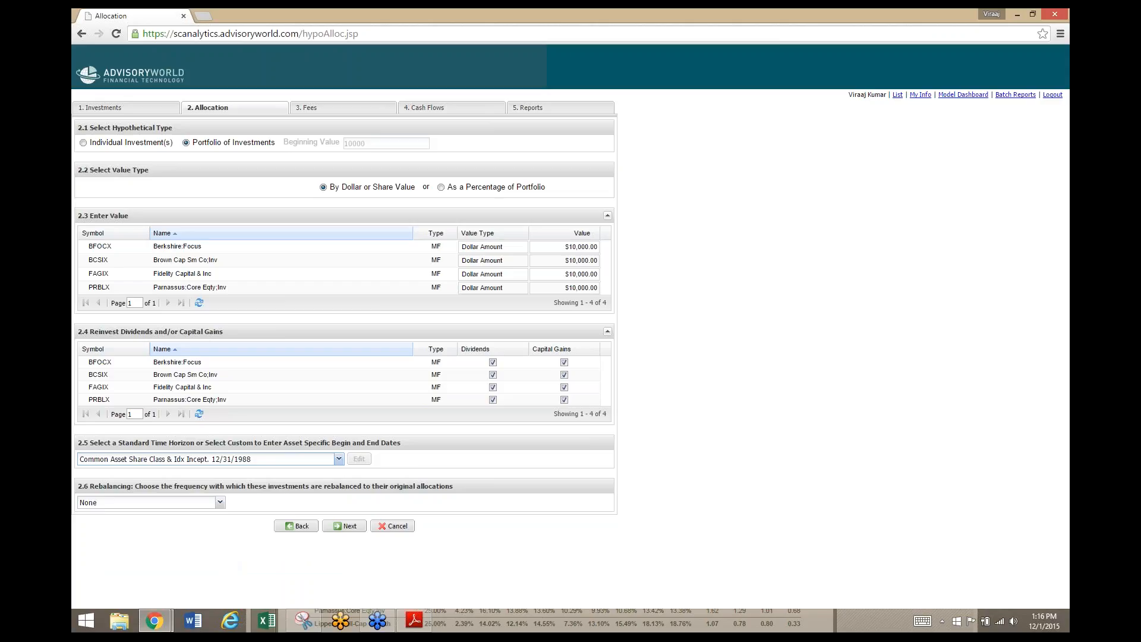
click(1060, 345)
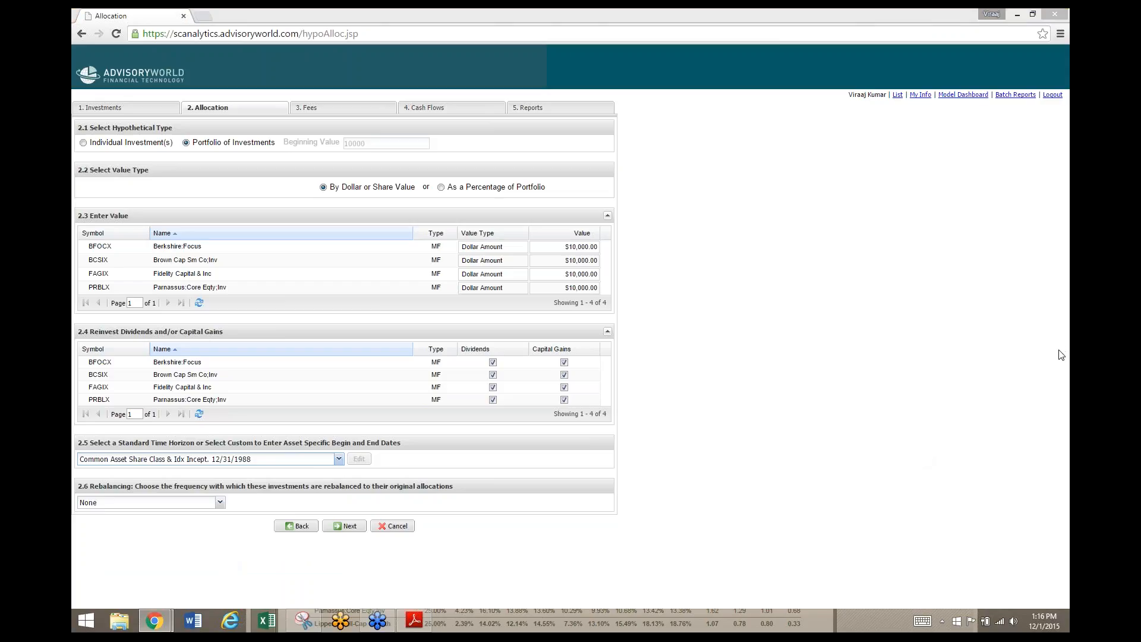